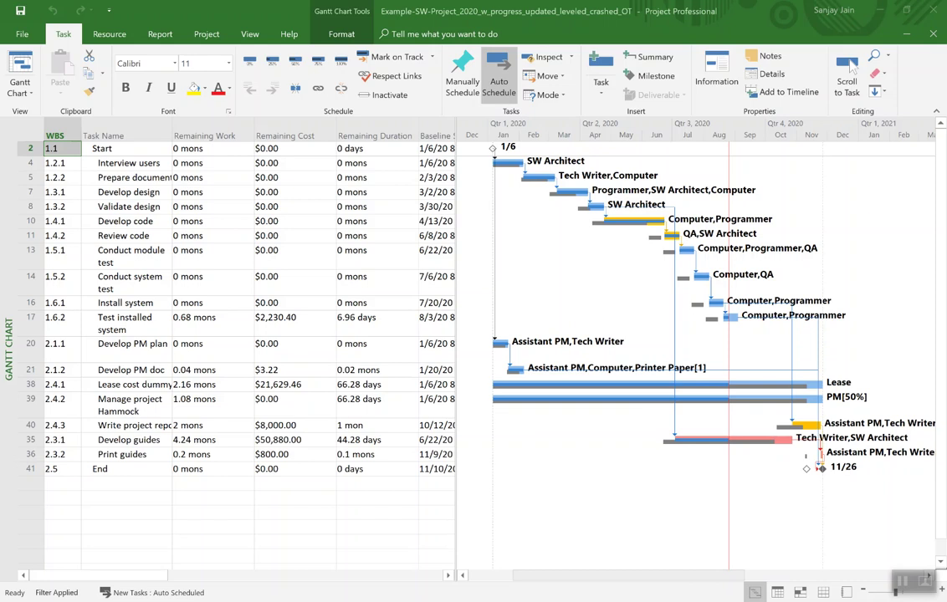
- Switch to the Excel crashing calculation workbook and examine the baseline finish, finish and elapsed work days on the Summary sheet
key("alt+Tab")
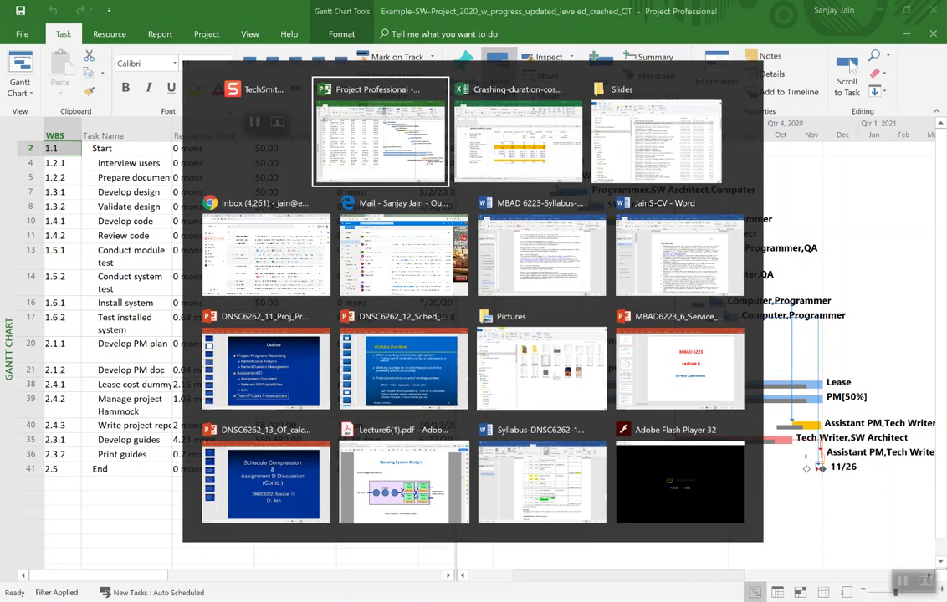
key("alt+Tab")
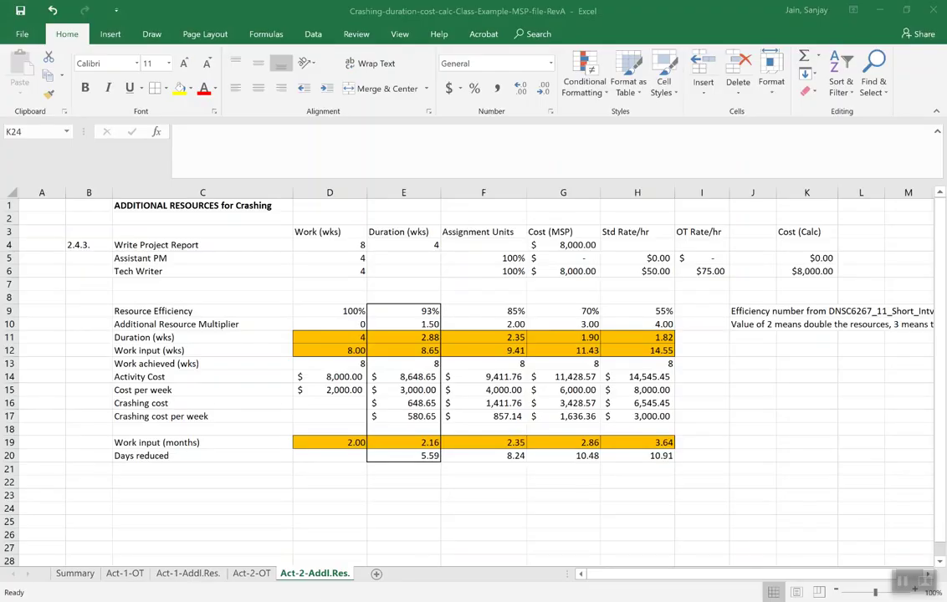
left_click(77, 574)
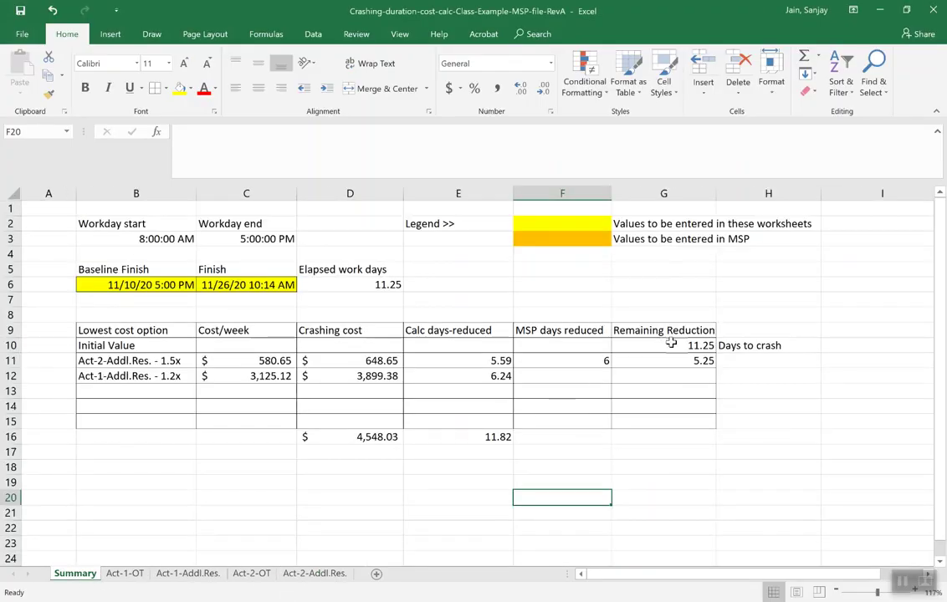
left_click(149, 286)
left_click(237, 284)
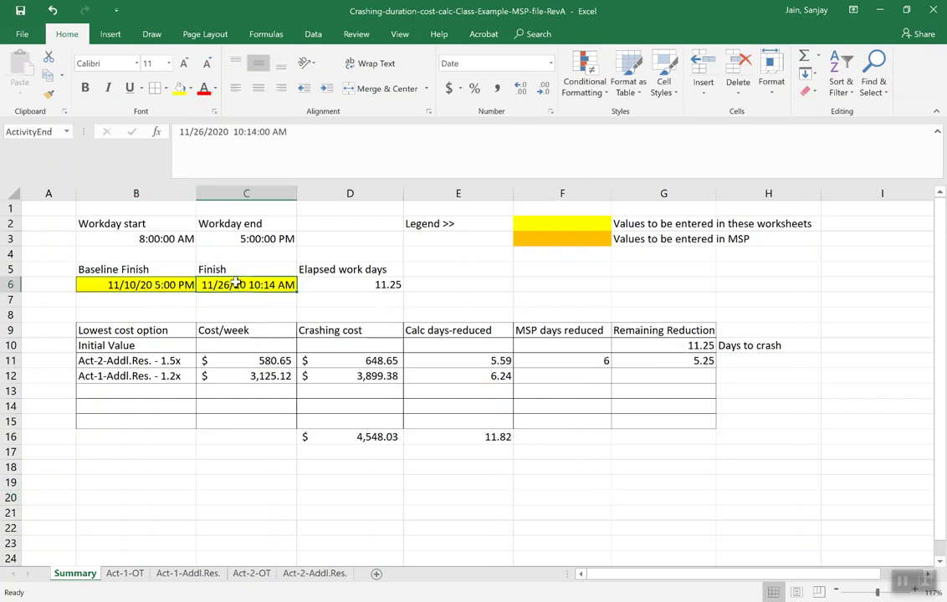
left_click(318, 284)
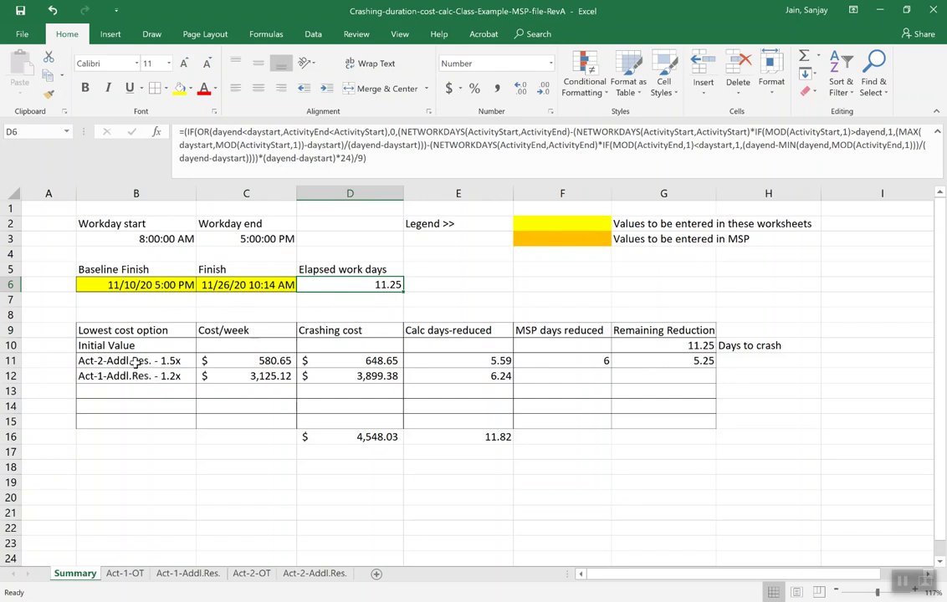
- Look through the overtime and additional-resources crashing sheets for both activities
left_click(130, 577)
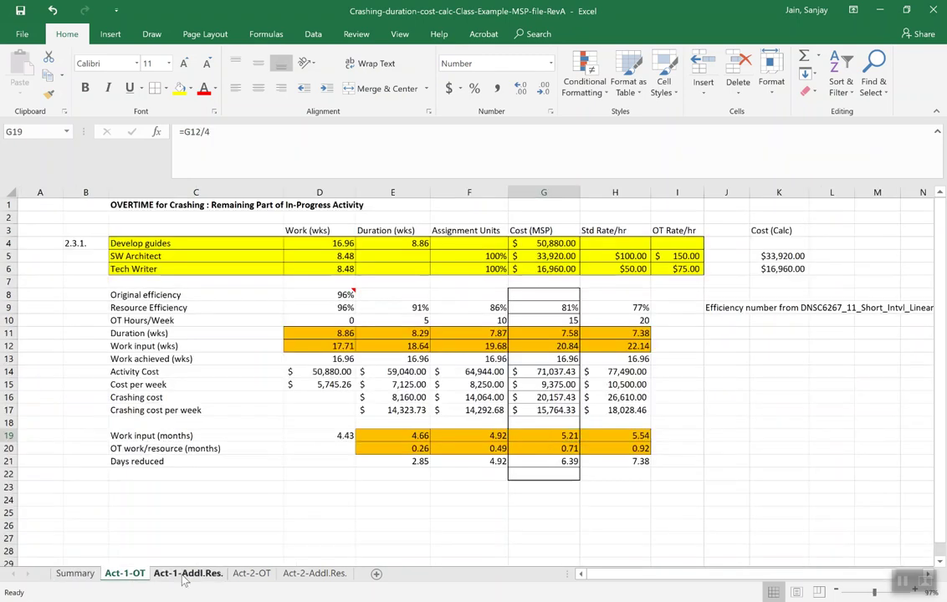
left_click(185, 577)
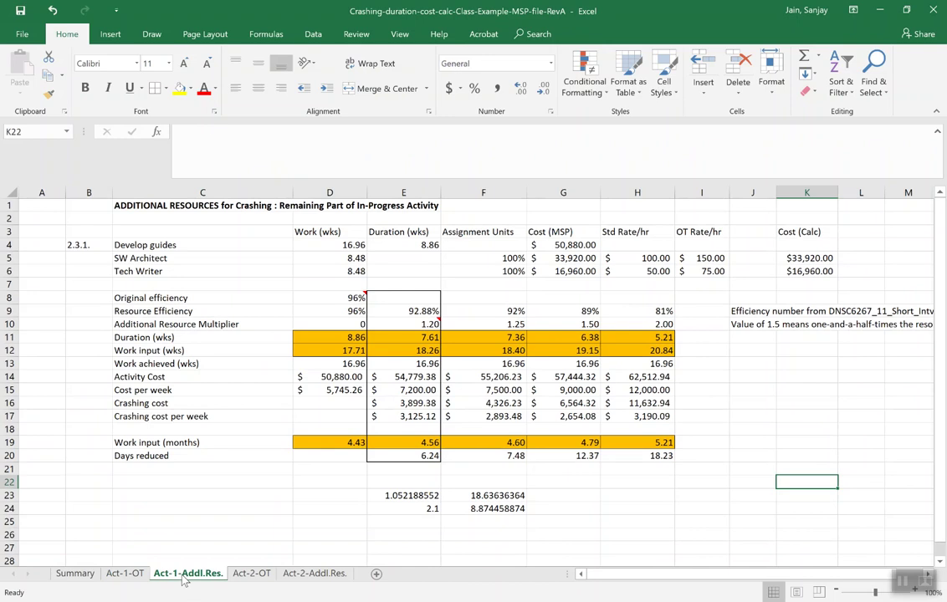
left_click(251, 574)
left_click(316, 575)
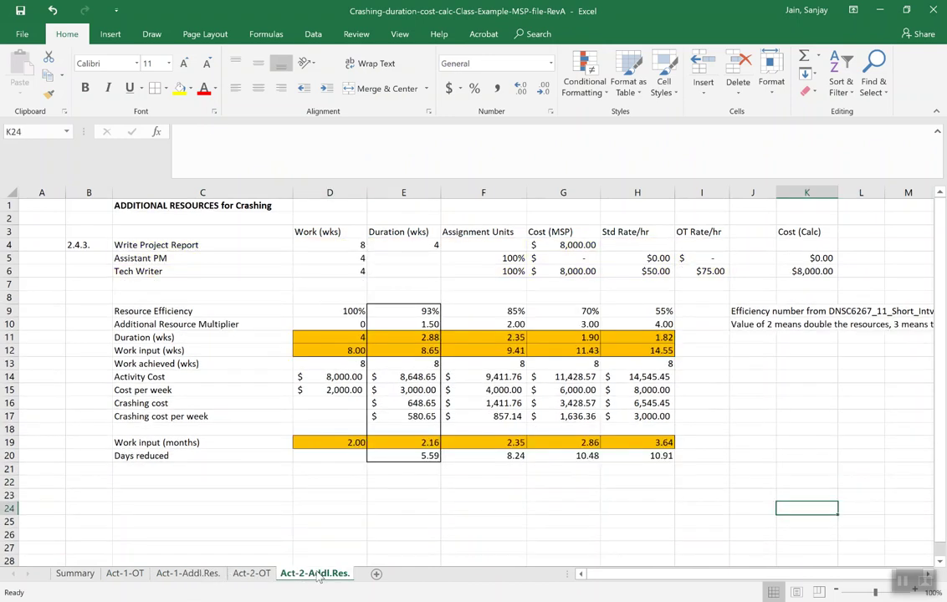
- Review the two lowest cost options on the Summary sheet, including the calculated and MSP days reduced for Act-2-Addl.Res
left_click(75, 573)
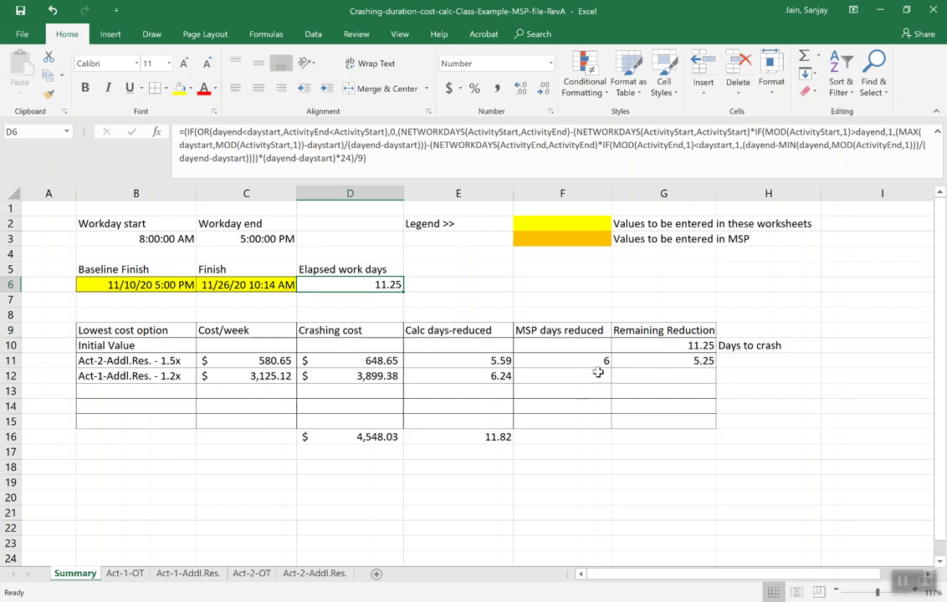
left_click(498, 361)
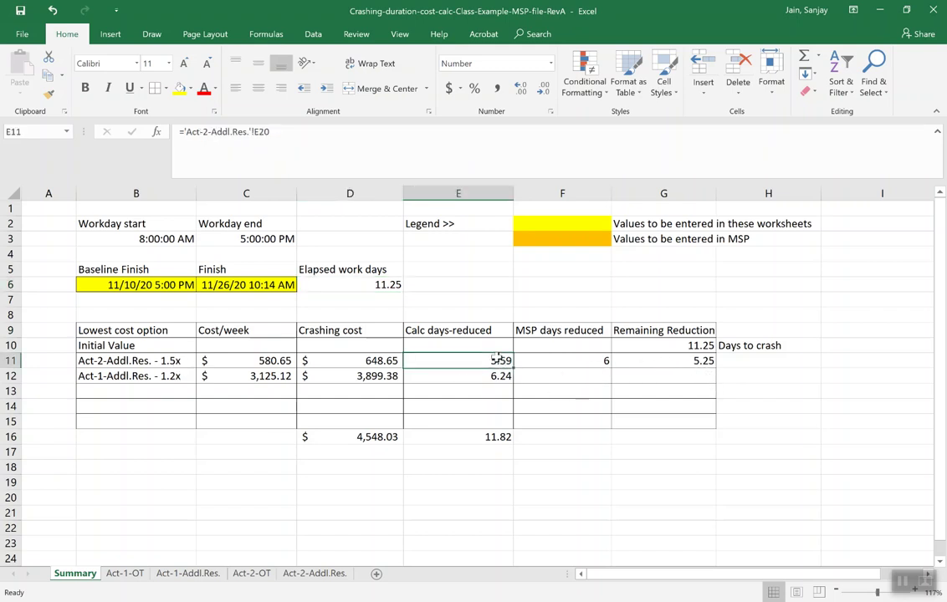
left_click(601, 360)
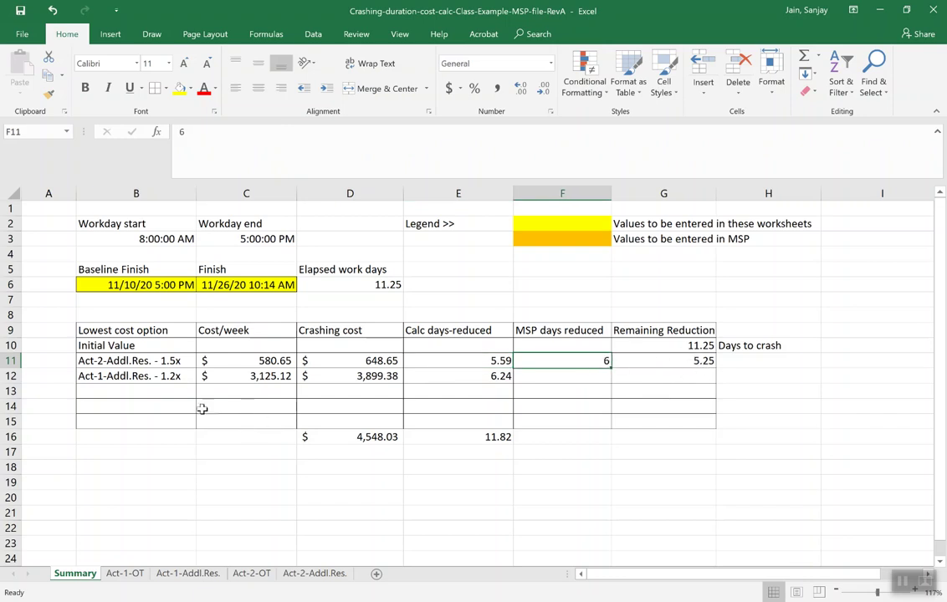
left_click(163, 377)
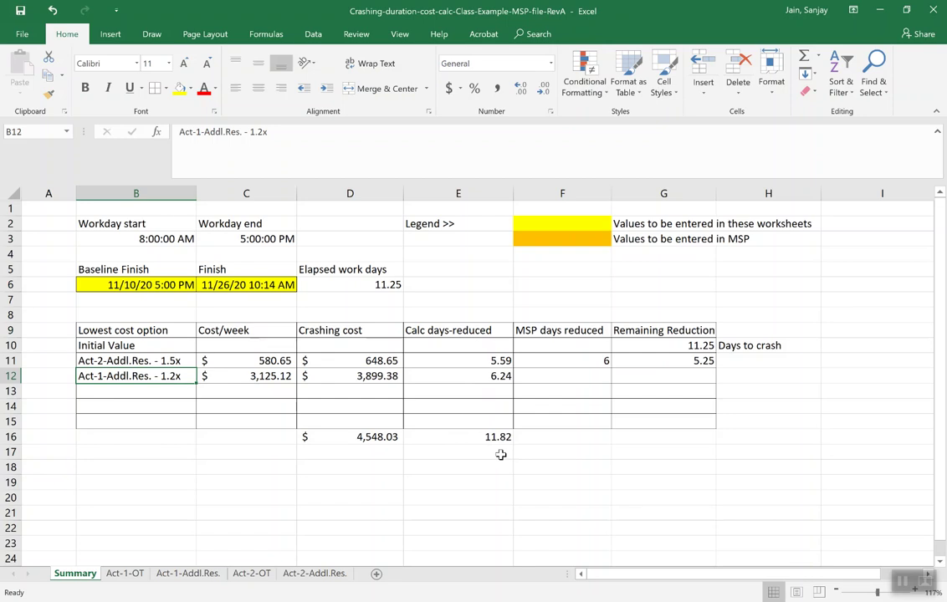
- Compare the additional-resources and overtime sheets for Develop guides, examining the duration and work input for 15 overtime hours per week
left_click(173, 573)
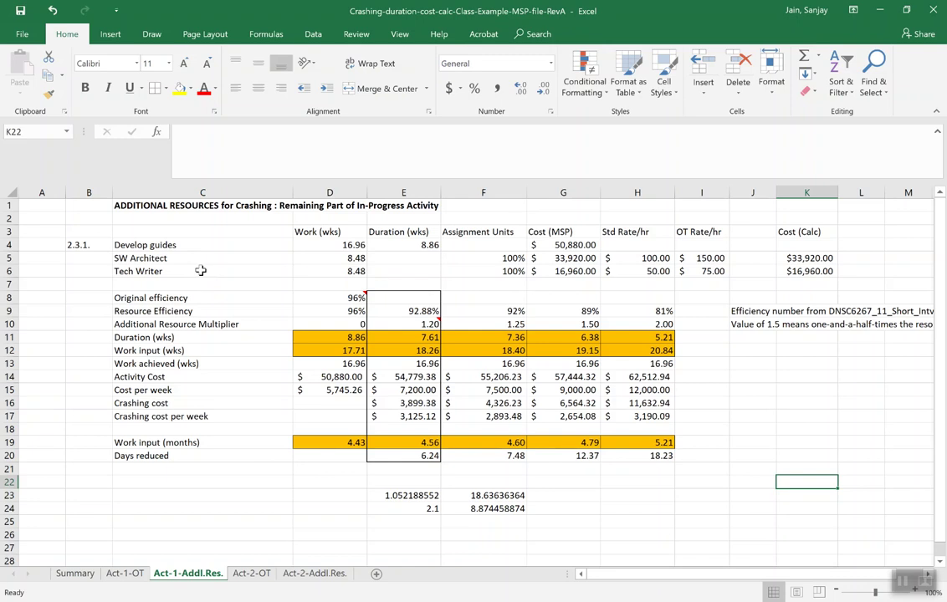
left_click(127, 575)
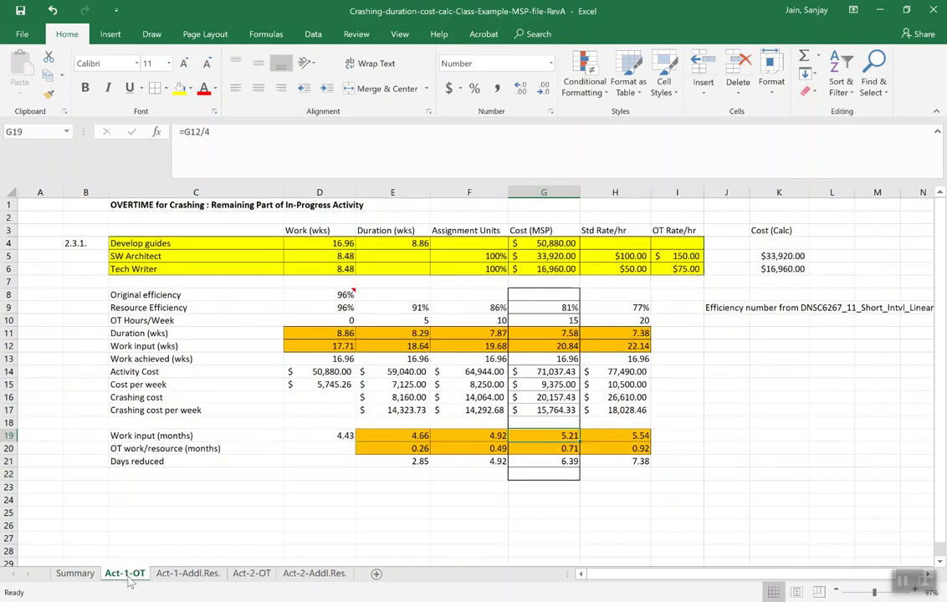
left_click(187, 574)
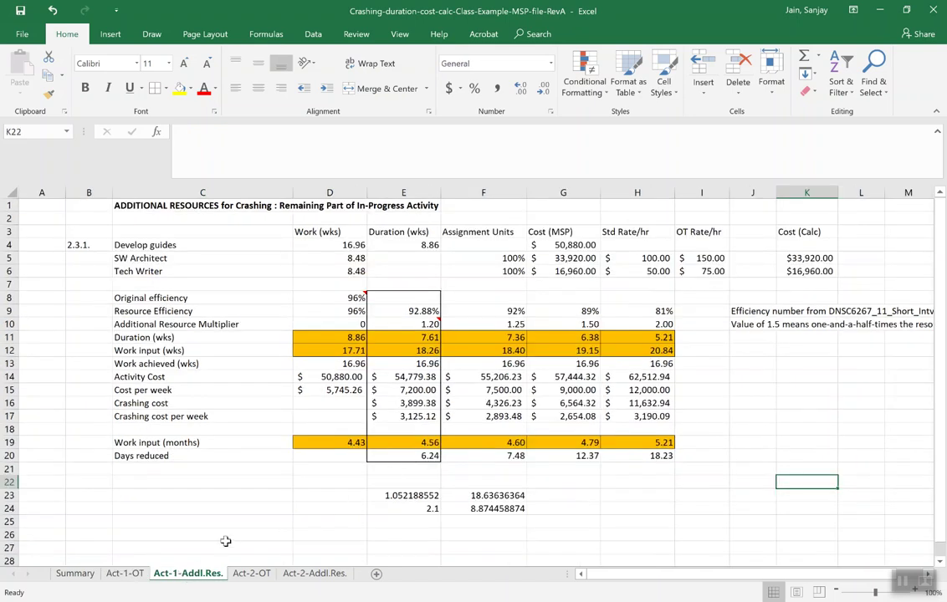
left_click(124, 575)
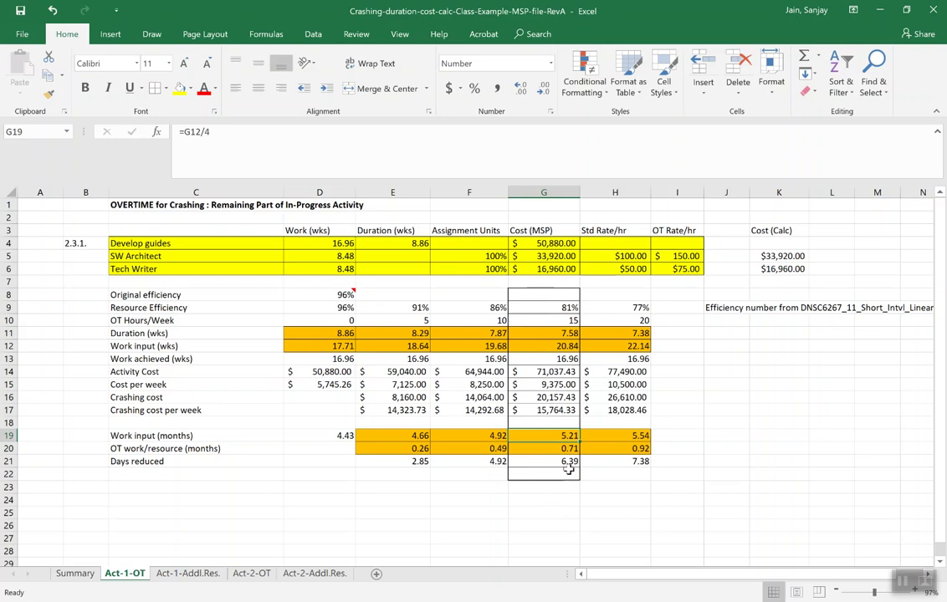
left_click(549, 320)
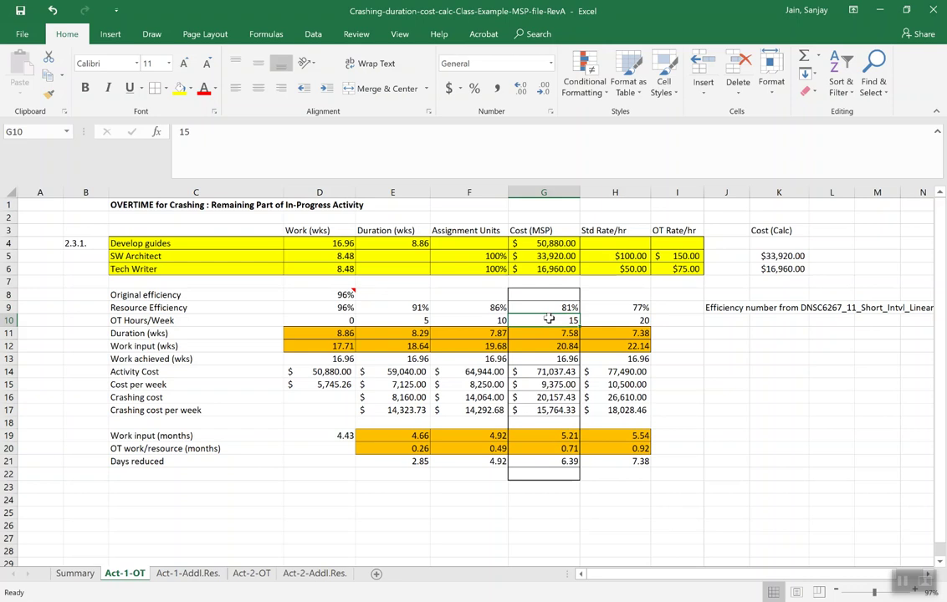
left_click(550, 334)
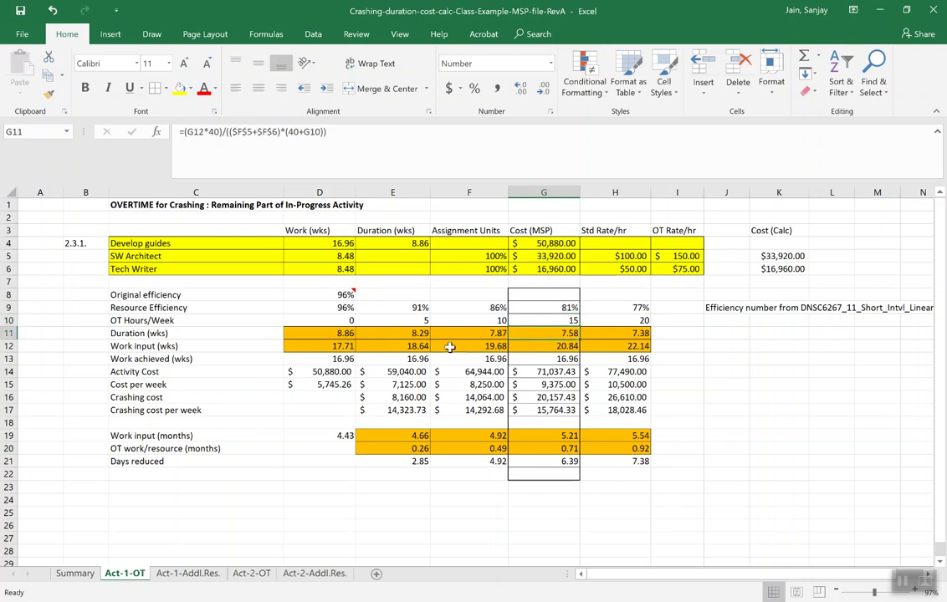
left_click(568, 348)
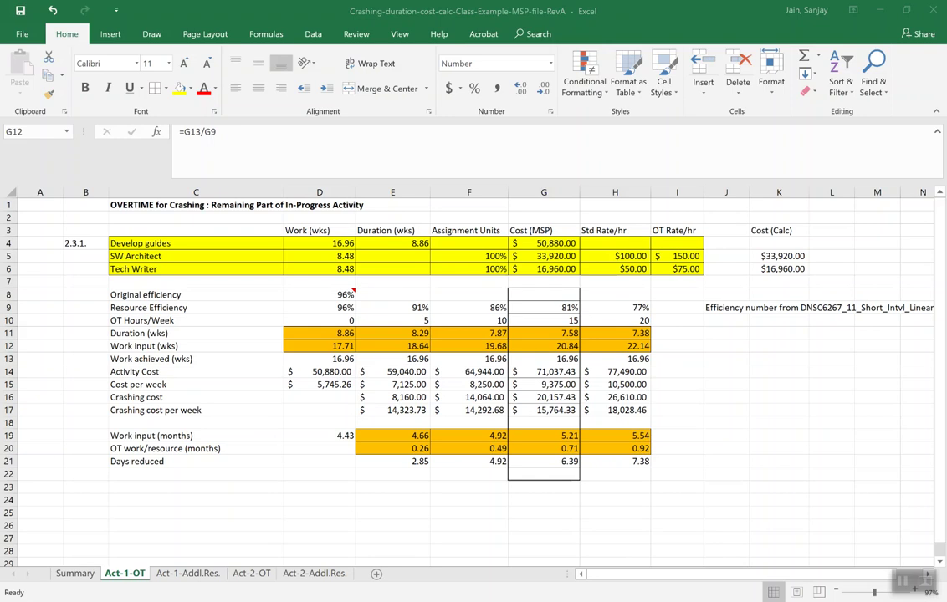
- Switch to the Example-SW-Project_2020 schedule in Microsoft Project
key("alt+Tab")
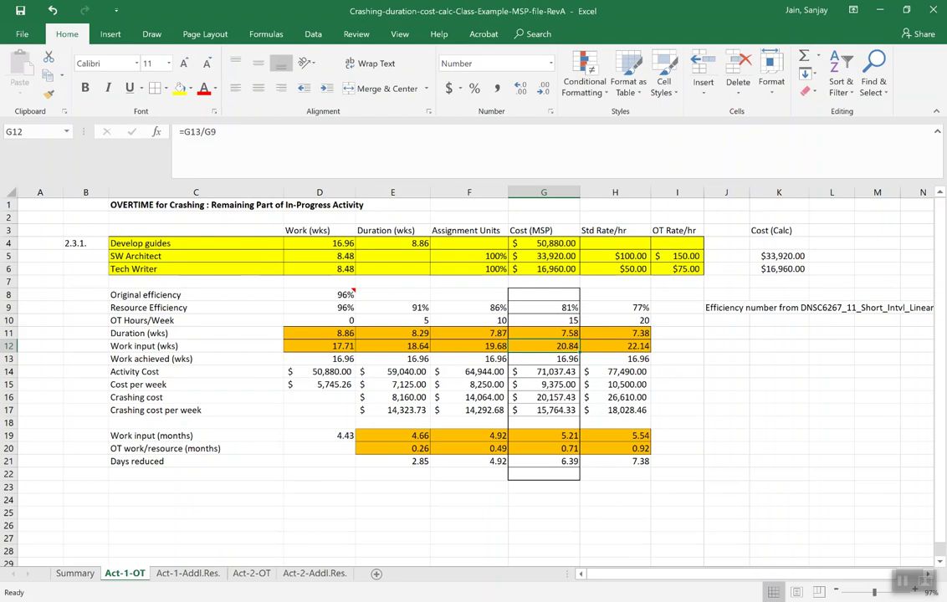
key("alt+Tab")
key("alt+Tab")
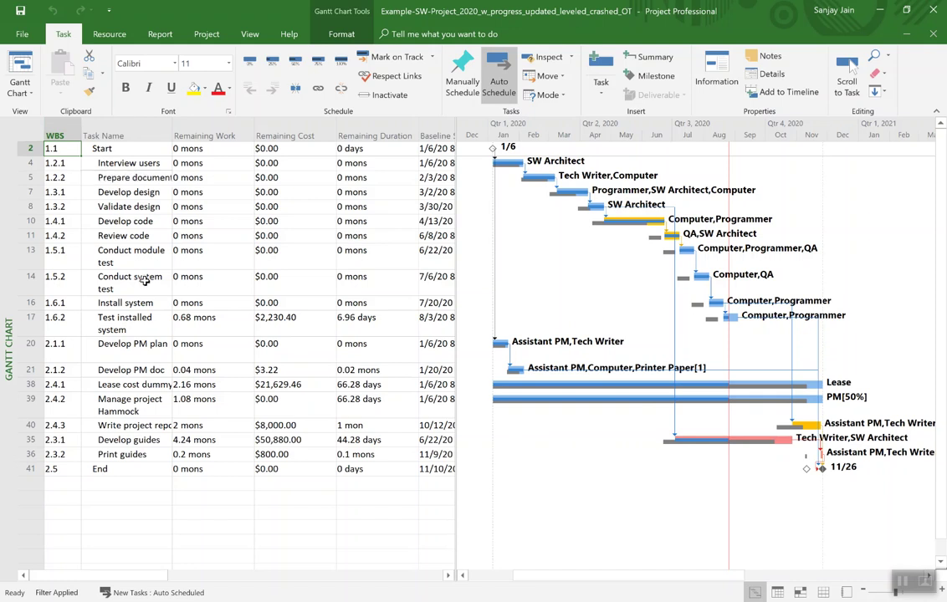
left_click(147, 441)
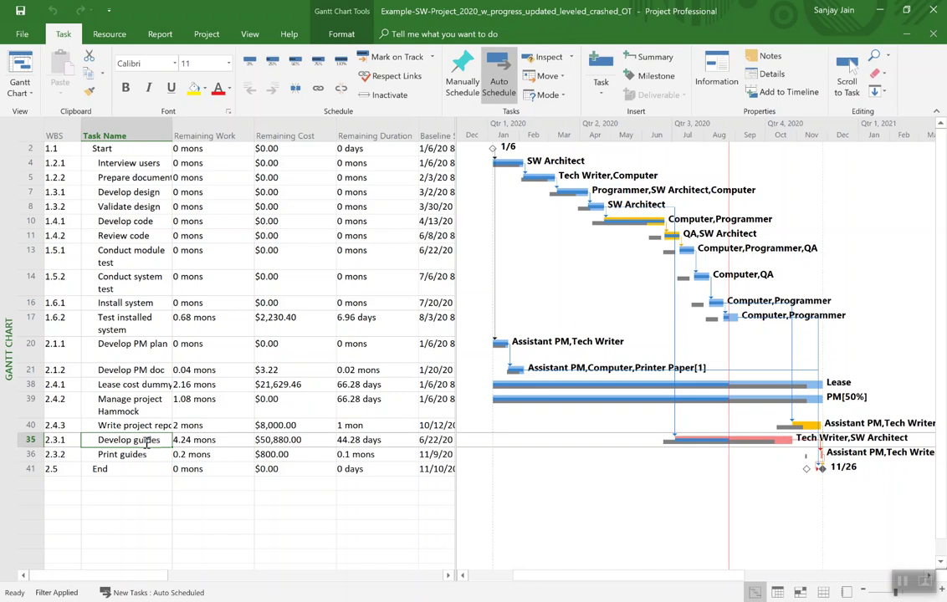
left_click(147, 442)
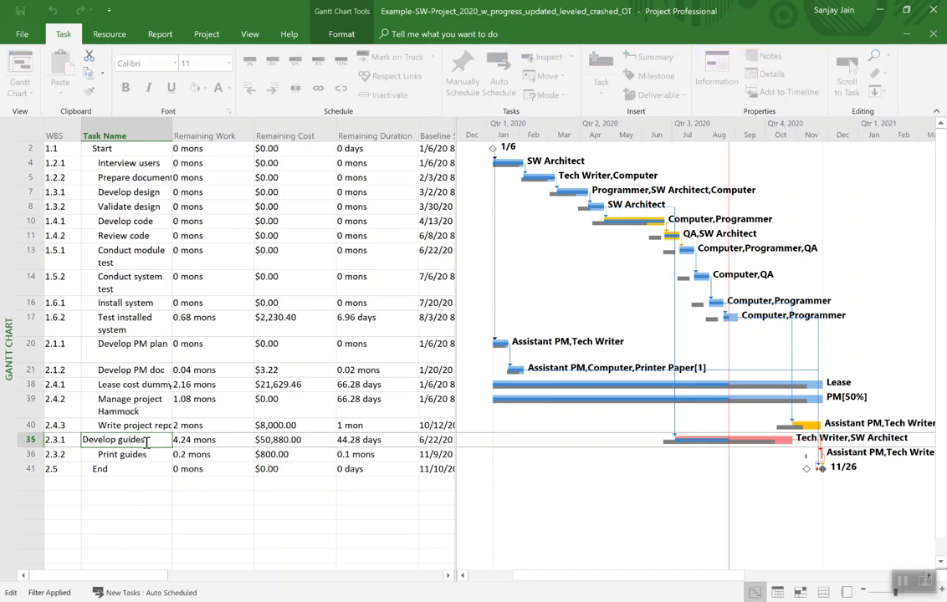
right_click(92, 446)
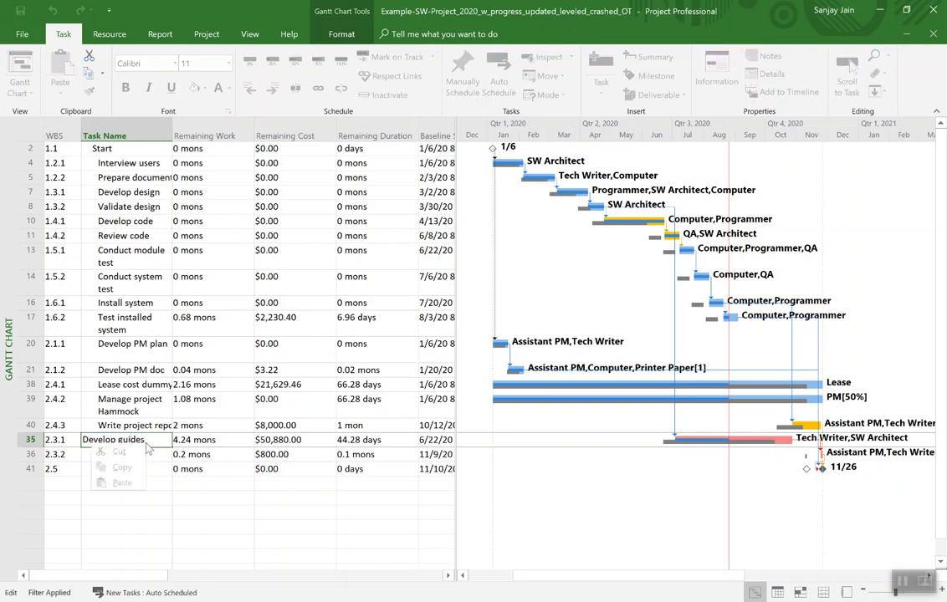
- Change the task type of Develop guides (WBS 2.3.1) to Fixed Work and apply it
left_click(28, 447)
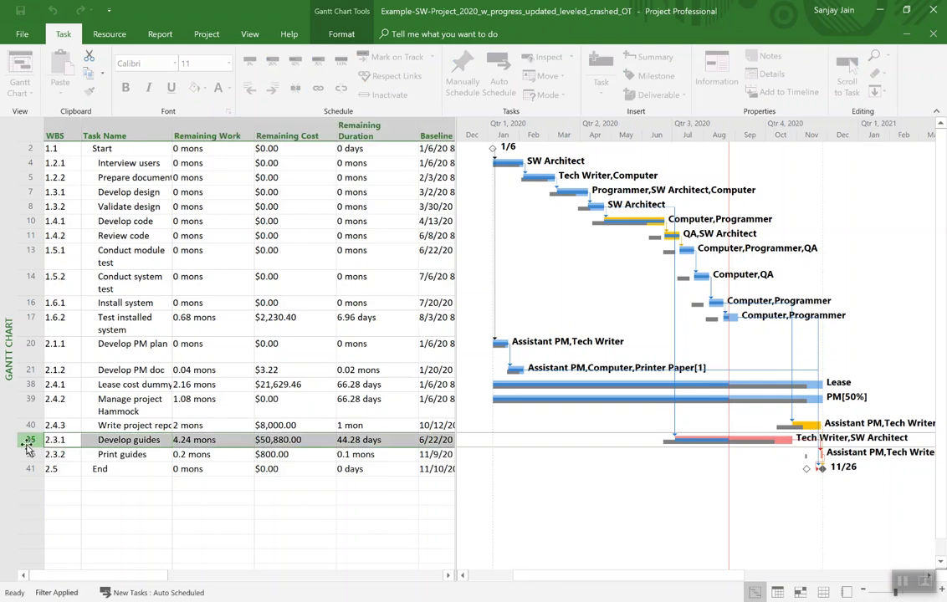
right_click(27, 446)
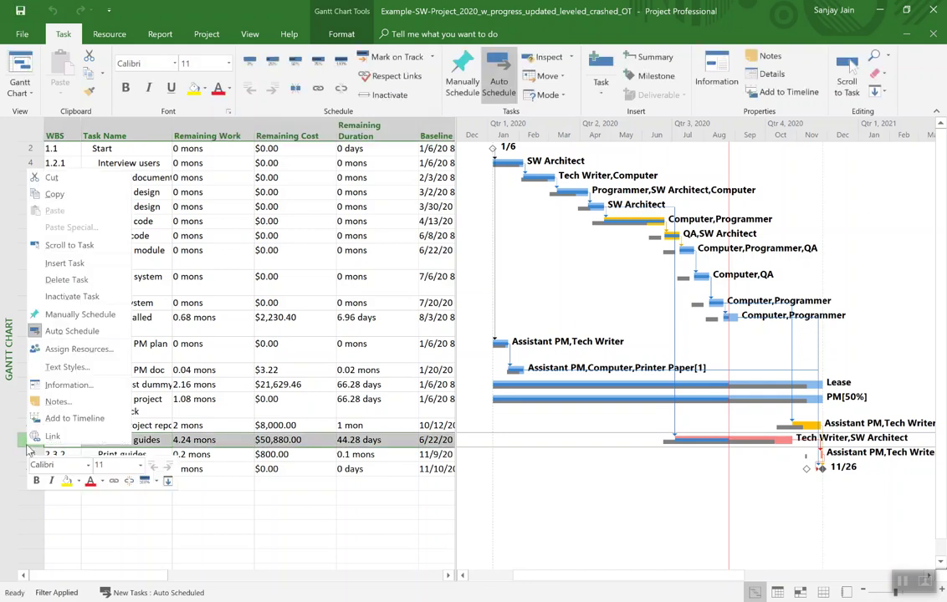
left_click(86, 384)
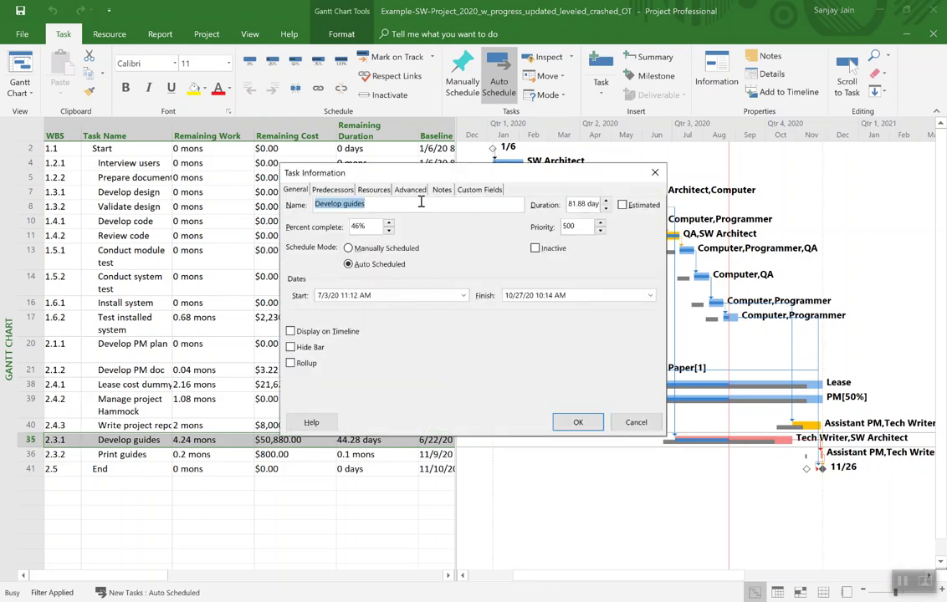
left_click(410, 191)
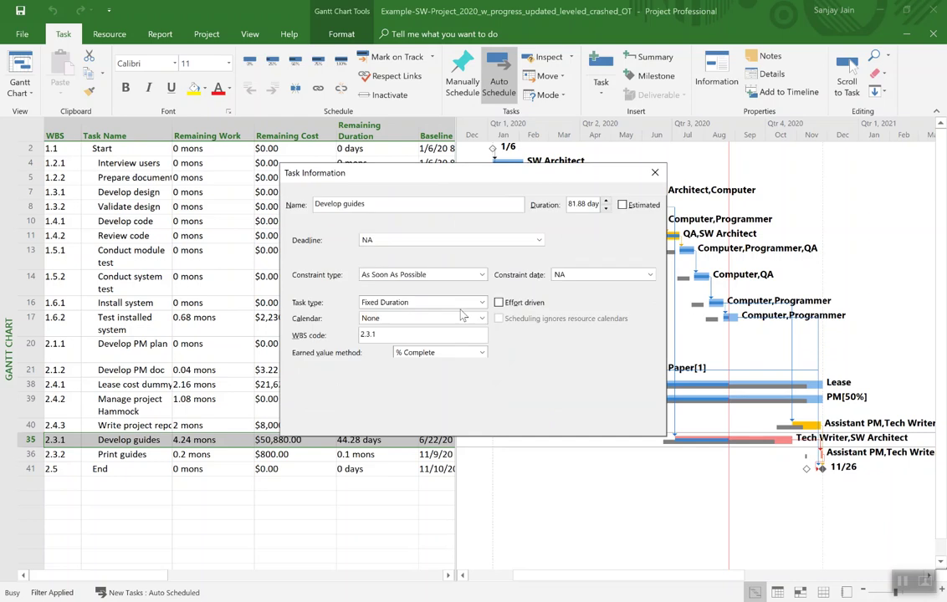
left_click(482, 302)
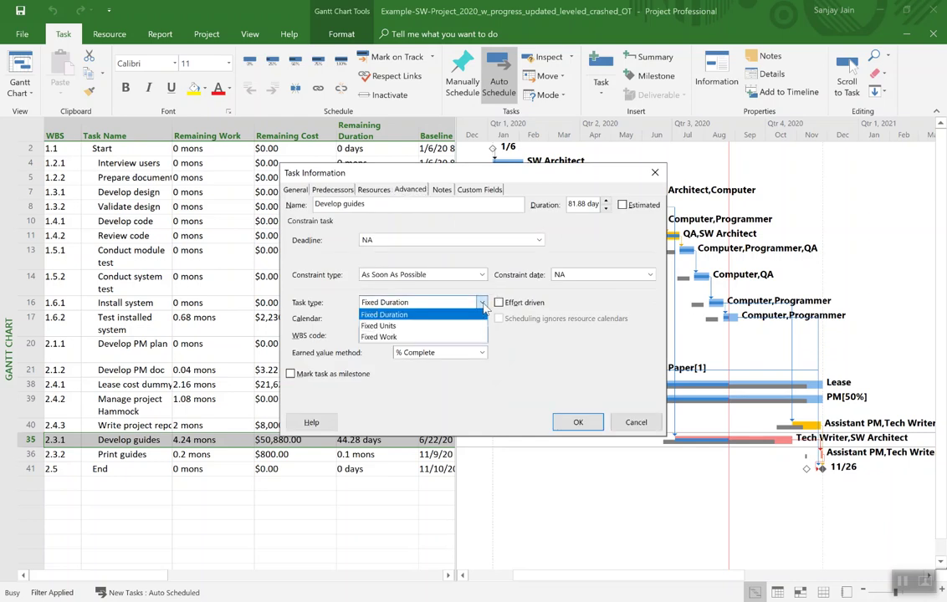
left_click(459, 337)
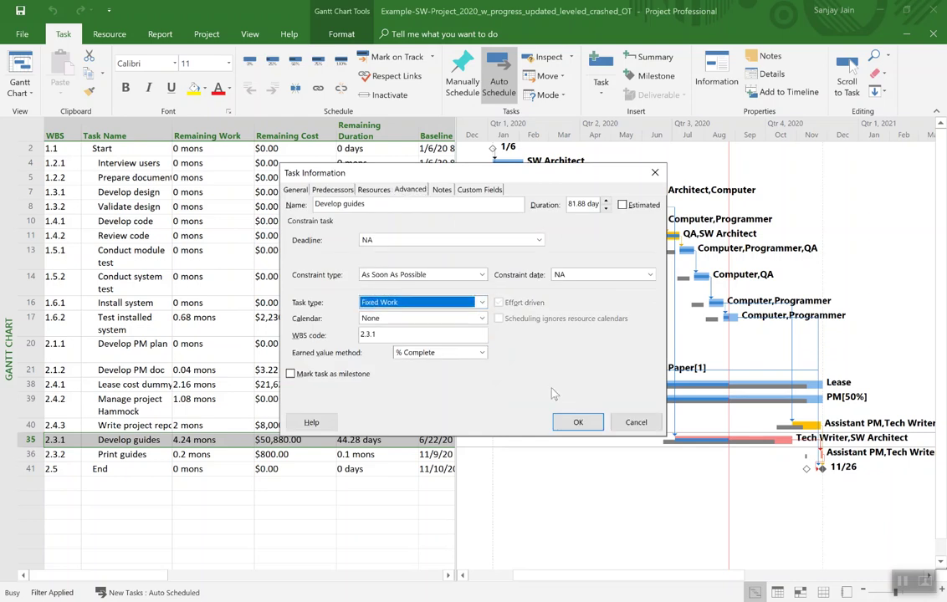
left_click(579, 423)
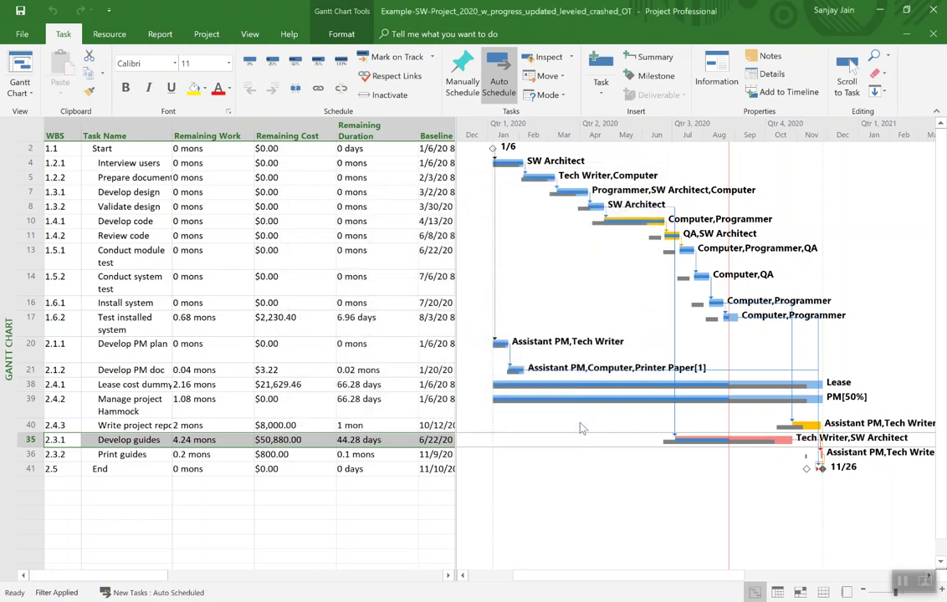
- Change the task type of Write project report (WBS 2.4.3) to Fixed Work and apply it
left_click(35, 425)
right_click(36, 425)
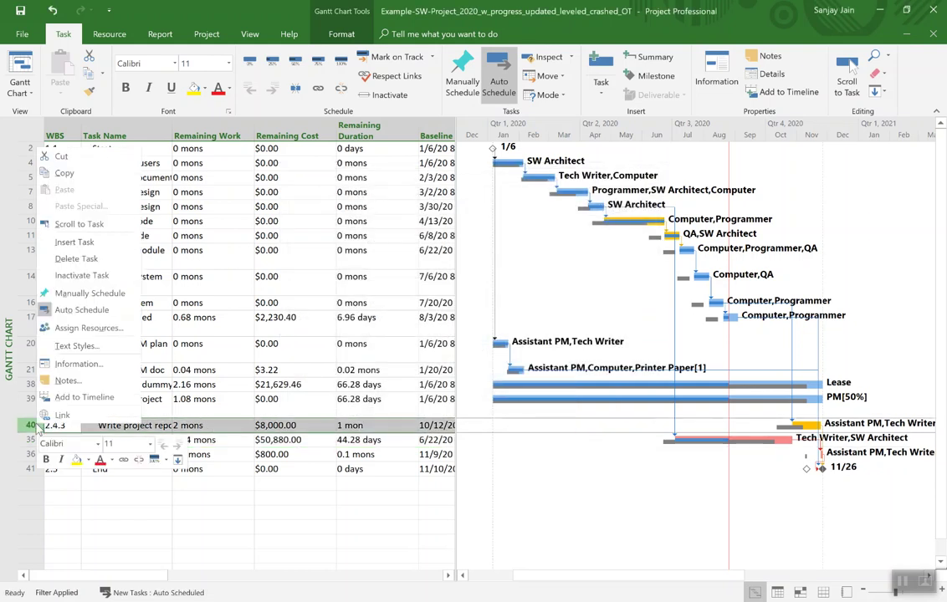
left_click(74, 366)
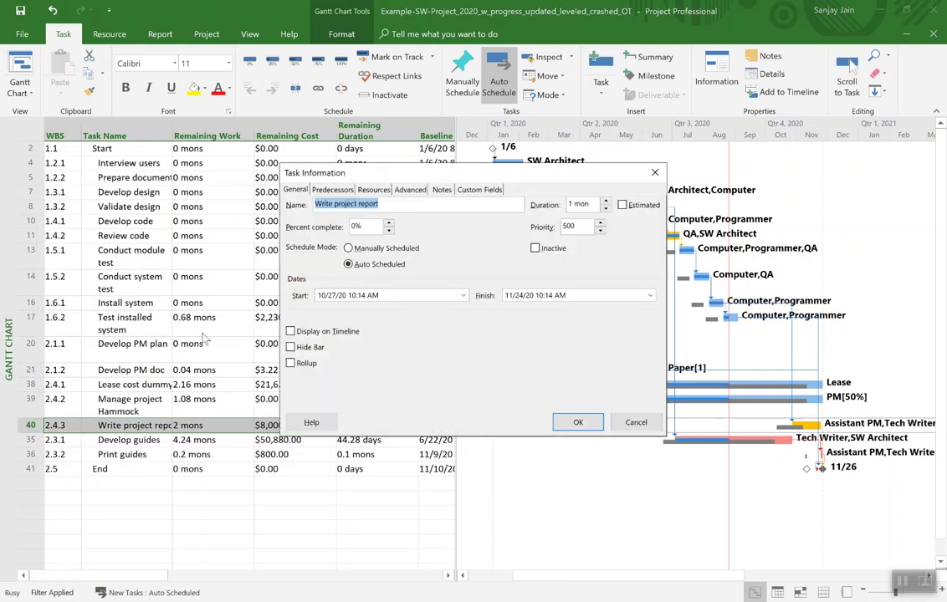
left_click(410, 191)
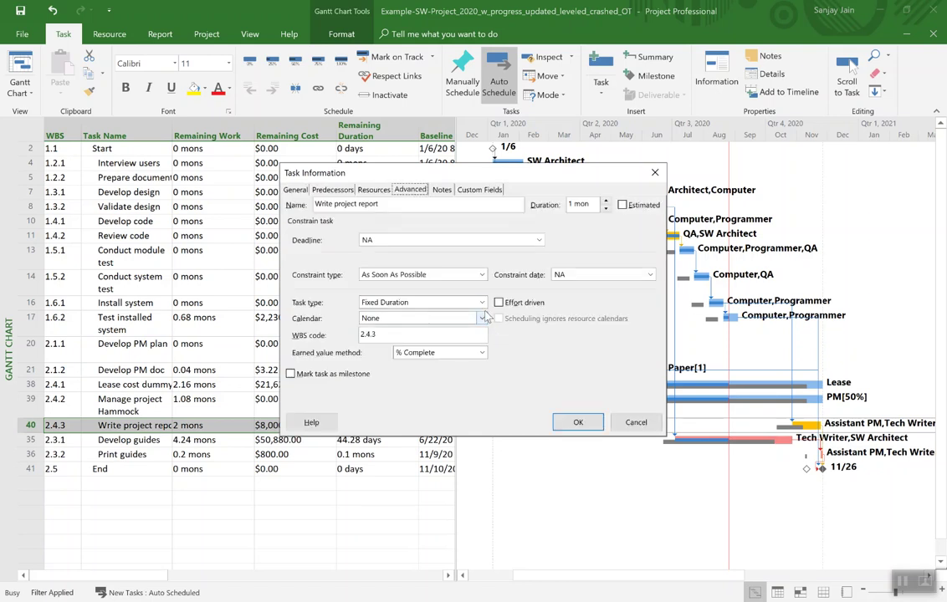
left_click(483, 303)
left_click(469, 341)
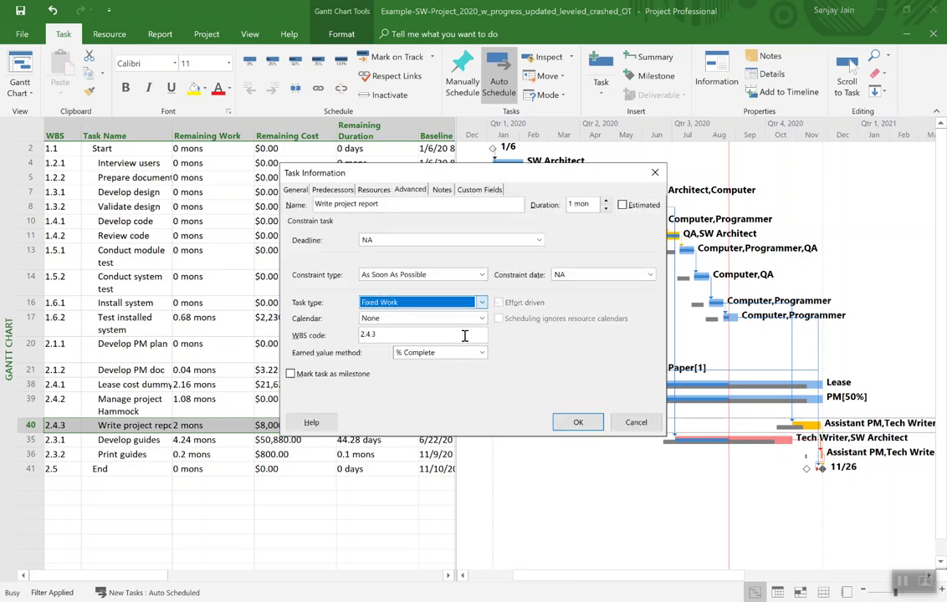
left_click(576, 423)
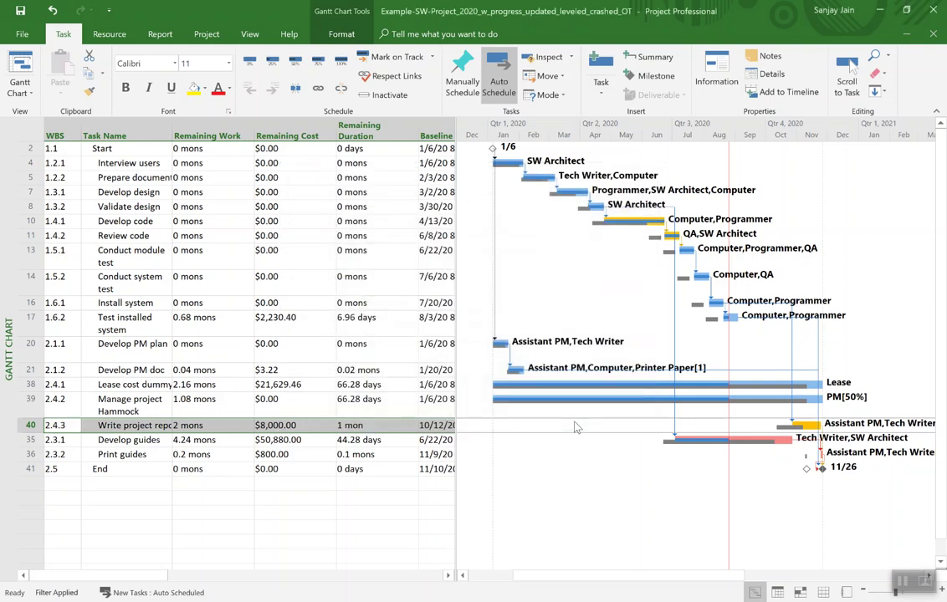
- Select Develop guides (WBS 2.3.1) and show the schedule in the Task Usage view
left_click(32, 441)
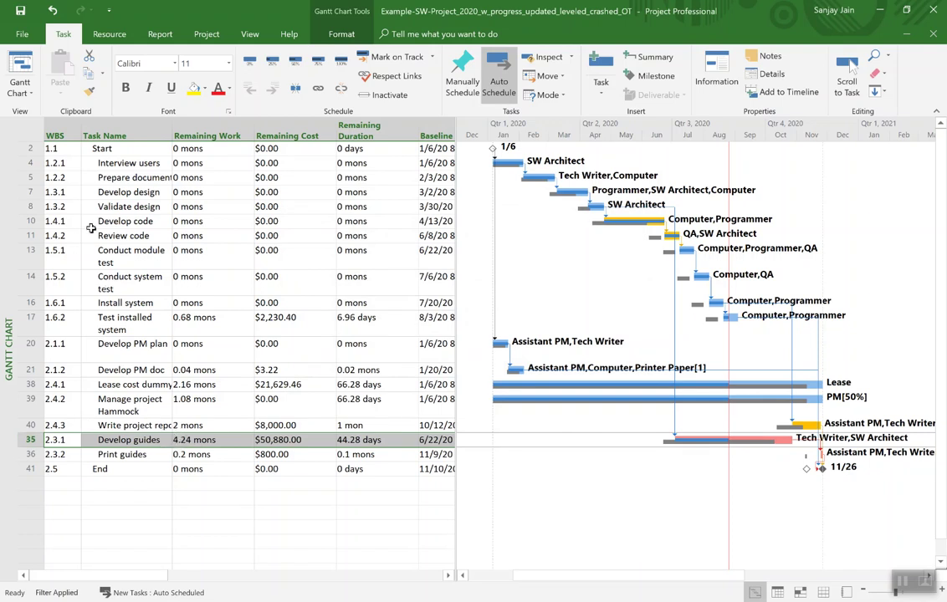
left_click(34, 88)
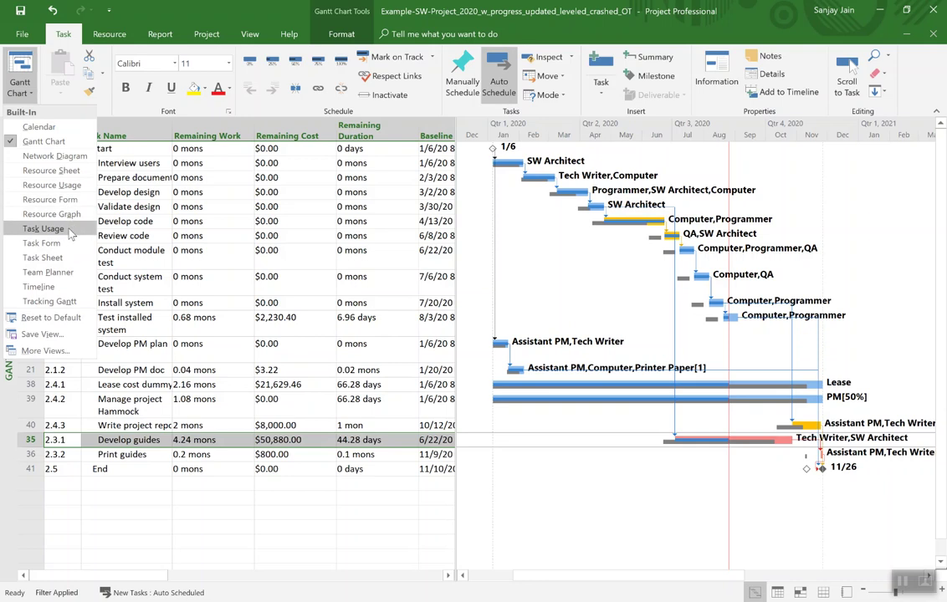
left_click(67, 228)
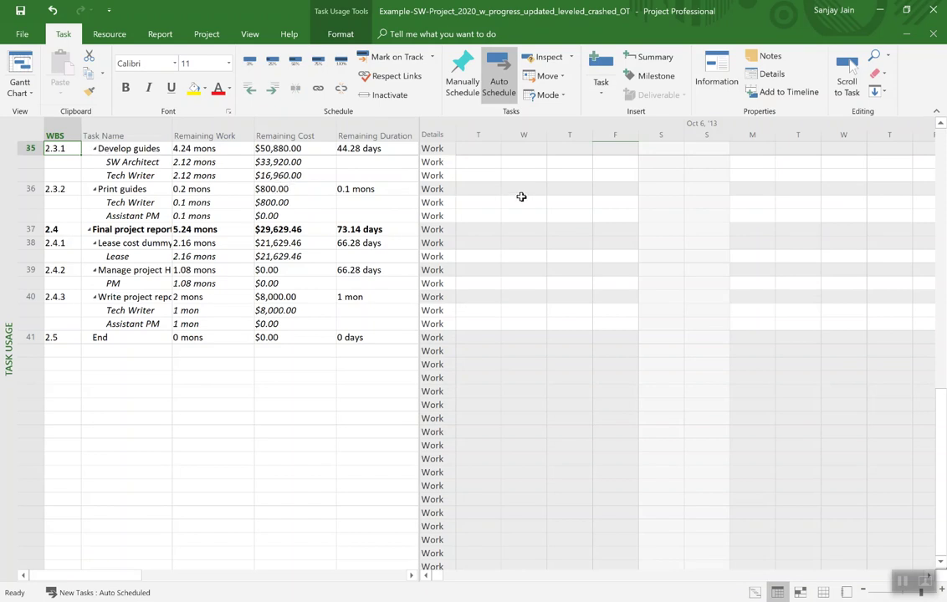
- Add the Overtime Work field to the timephased usage details alongside Work
right_click(548, 174)
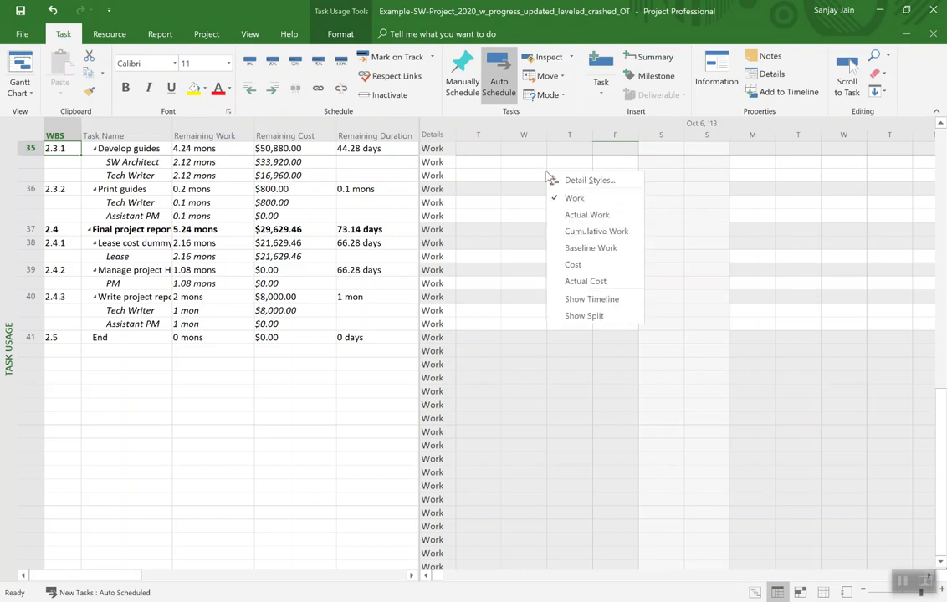
left_click(501, 172)
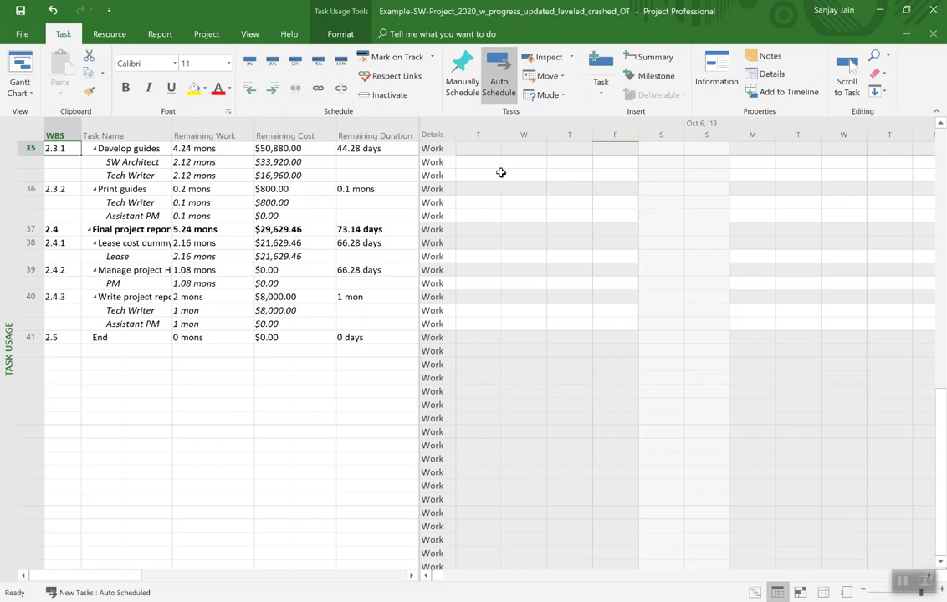
right_click(501, 172)
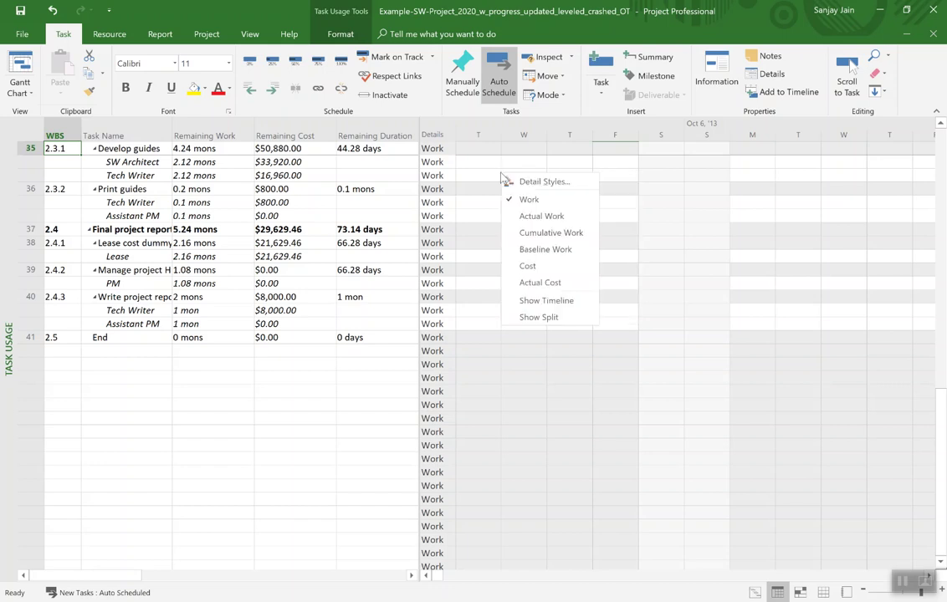
left_click(515, 183)
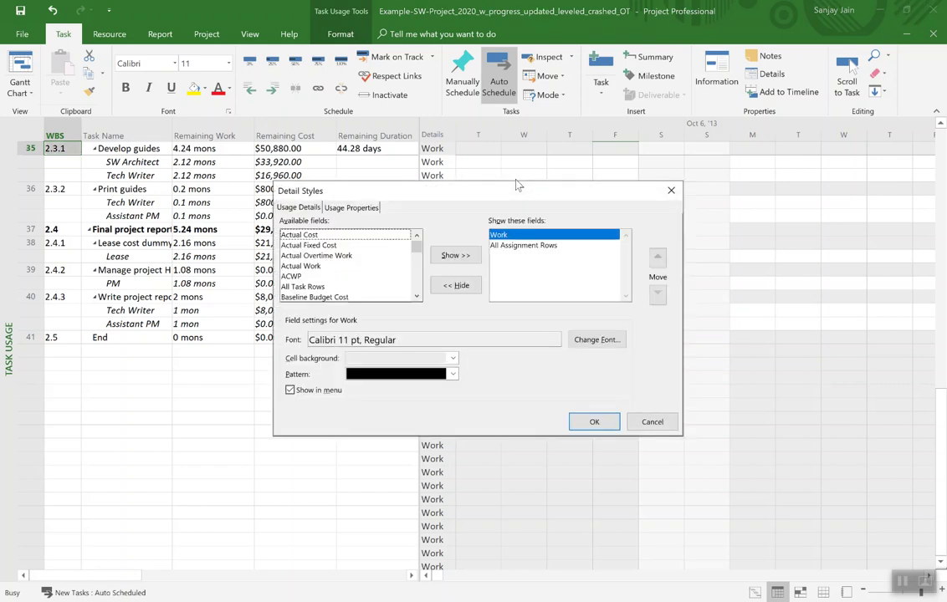
left_click(371, 236)
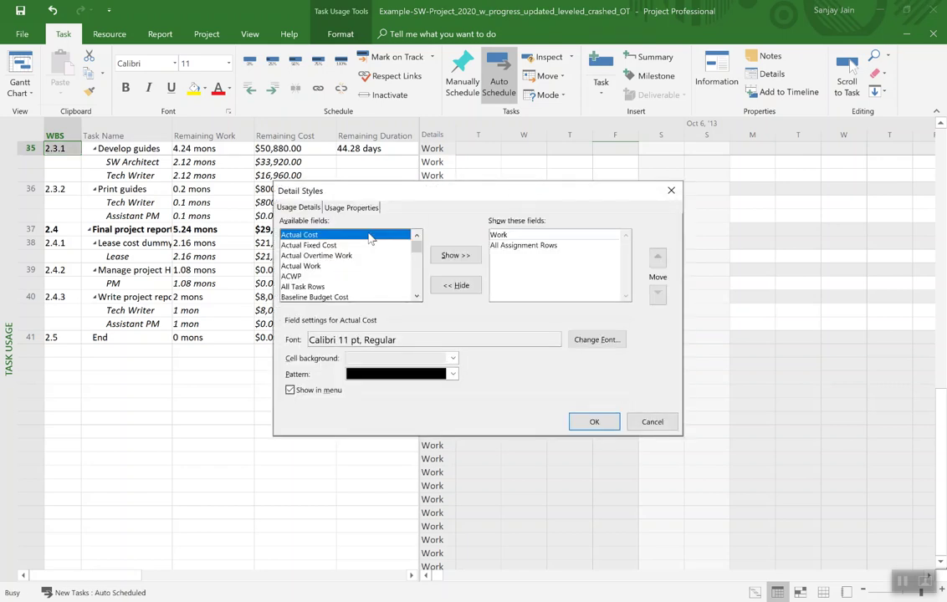
key("o")
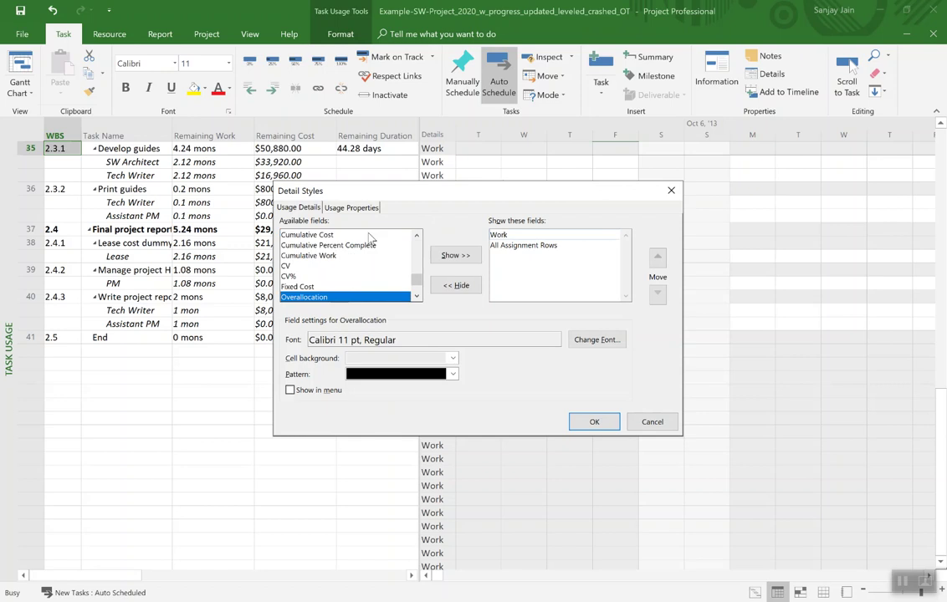
left_click(416, 297)
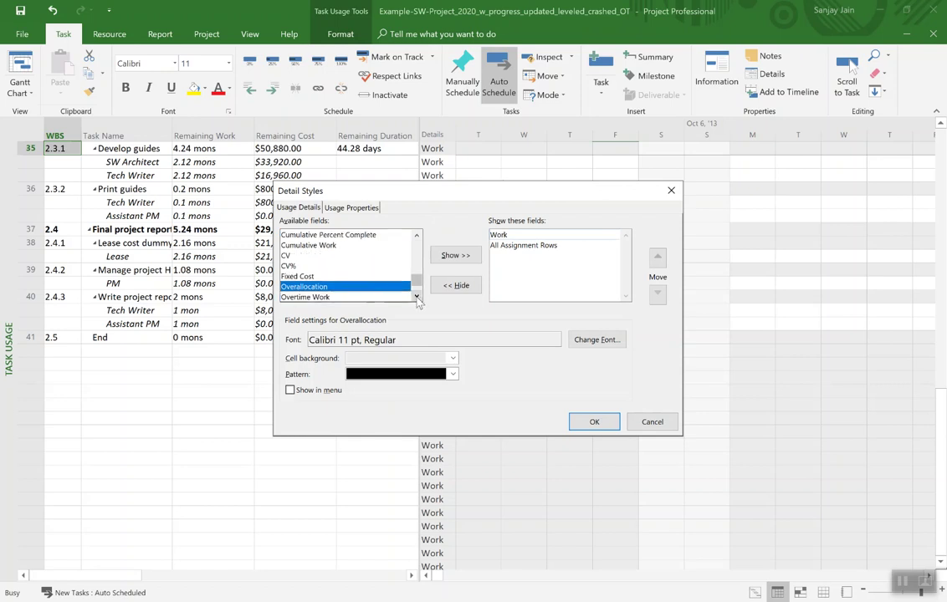
left_click(360, 297)
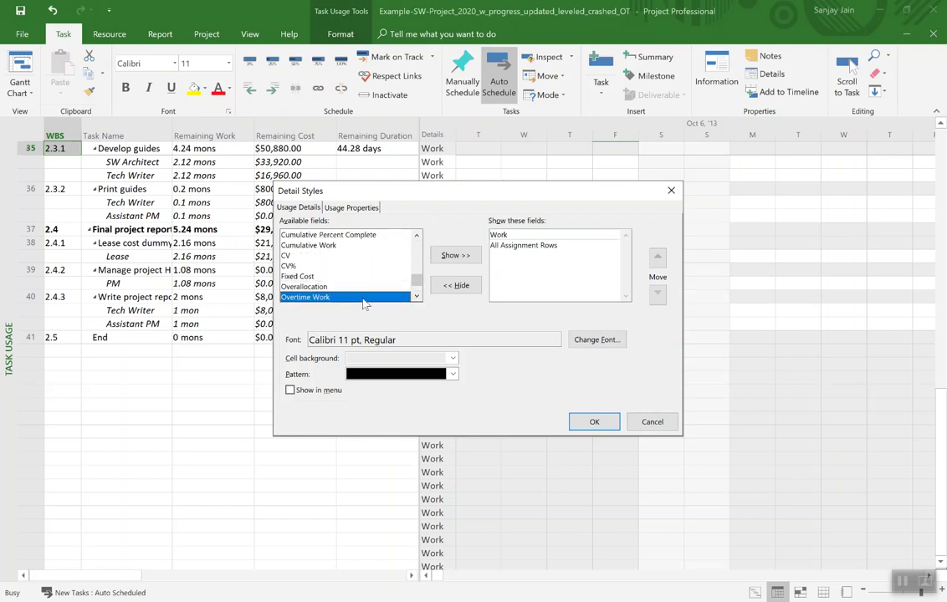
left_click(455, 256)
left_click(601, 422)
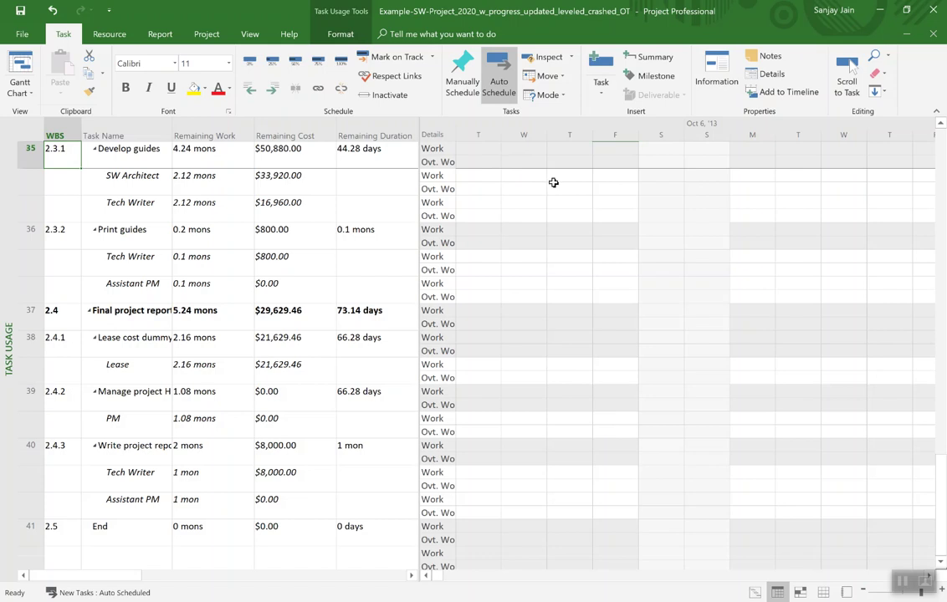
- Go to task ID 35 and bring the week of August 23, 2020 into the timephased grid
key("F5")
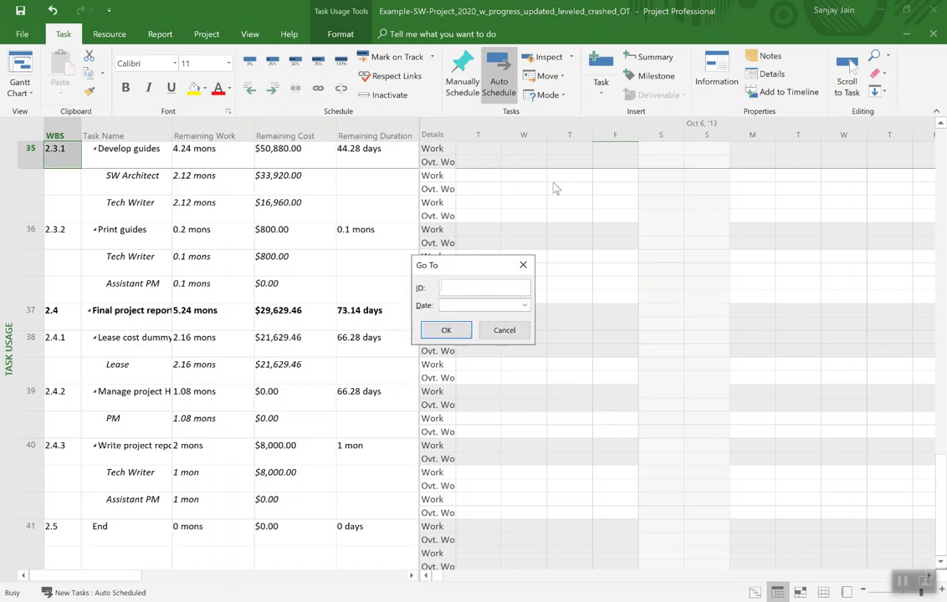
type("35")
key("Return")
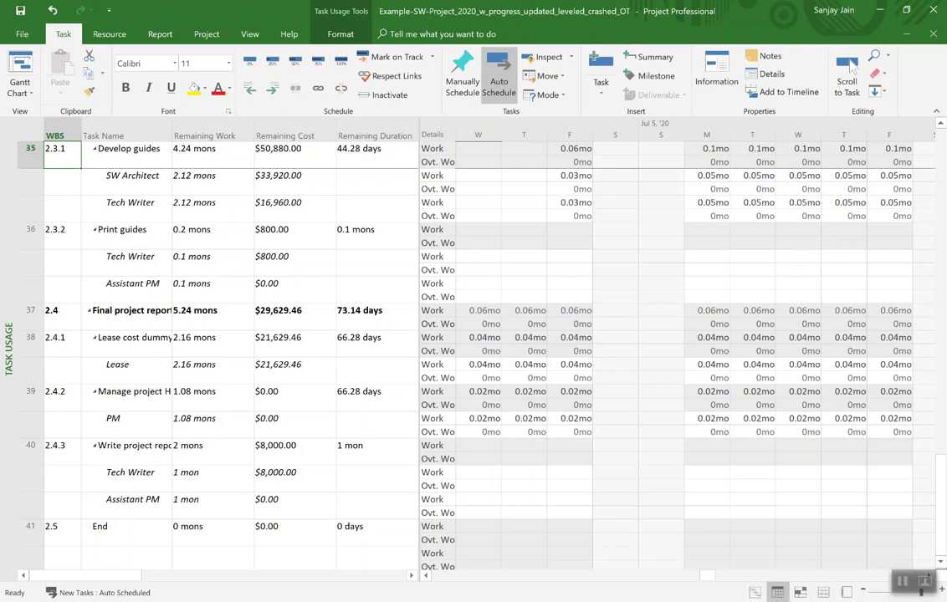
left_click_drag(712, 579, 788, 572)
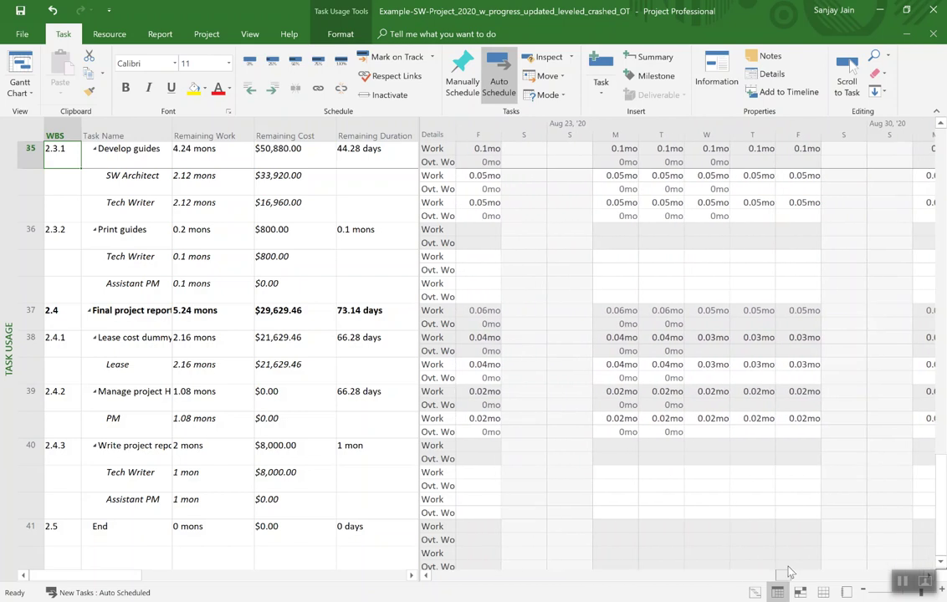
left_click(525, 443)
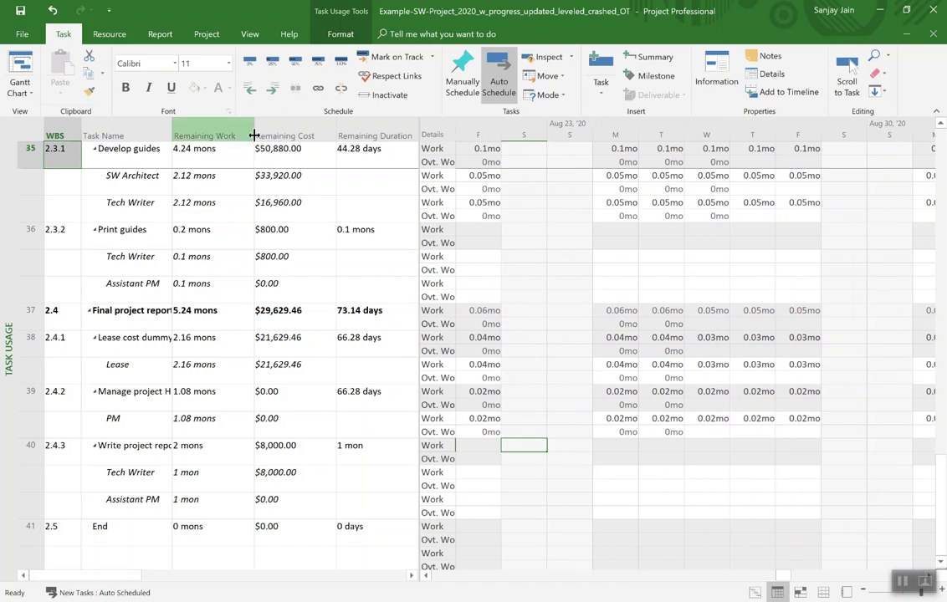
- Narrow the Remaining Work, Remaining Cost and Remaining Duration columns so that their headings wrap onto two lines
left_click_drag(254, 135, 225, 134)
left_click_drag(304, 135, 278, 135)
left_click_drag(360, 136, 332, 136)
- Insert a Remaining Overtime Work column before Baseline Start and narrow it to fit its values
left_click(349, 124)
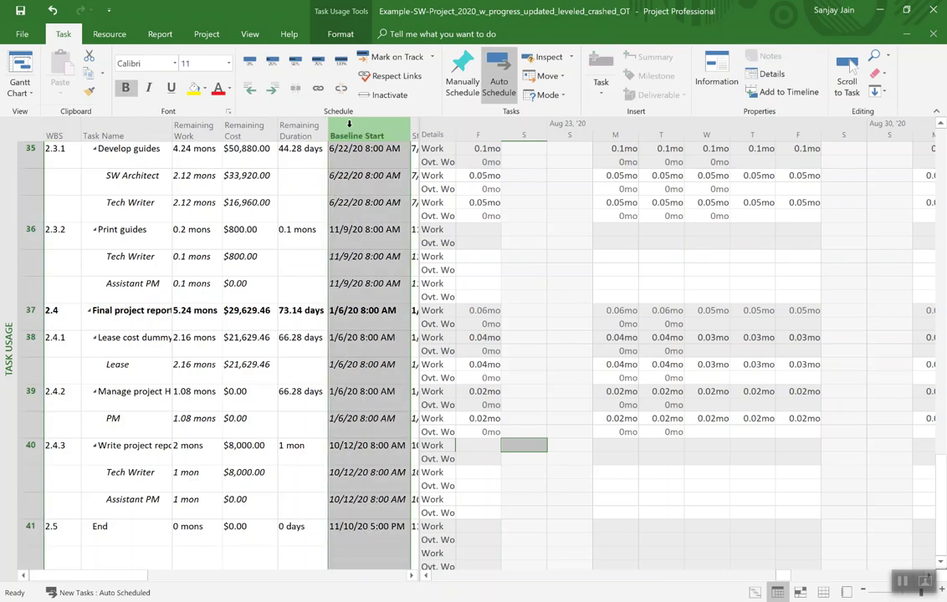
right_click(352, 125)
key("Escape")
key("Delete")
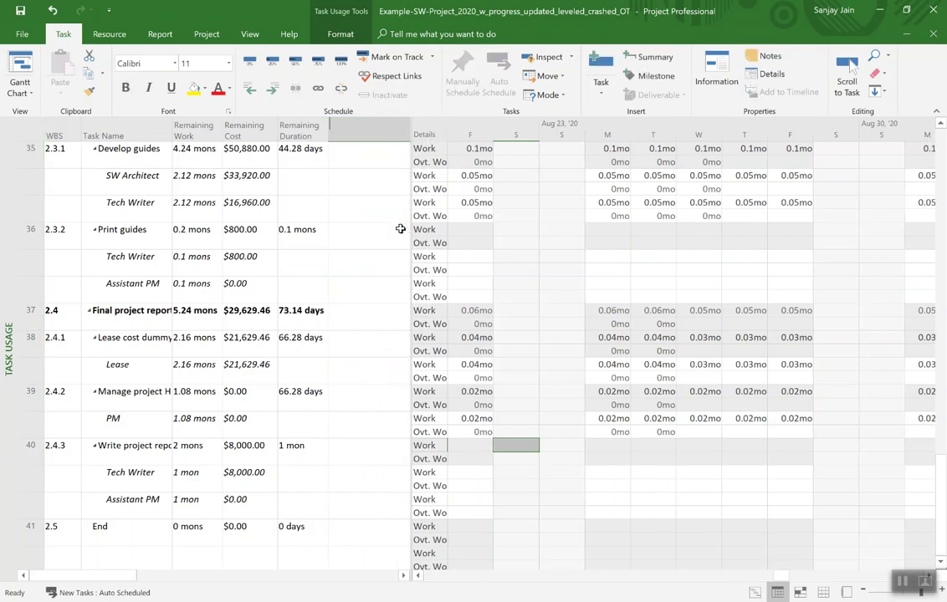
type("remaining Cost")
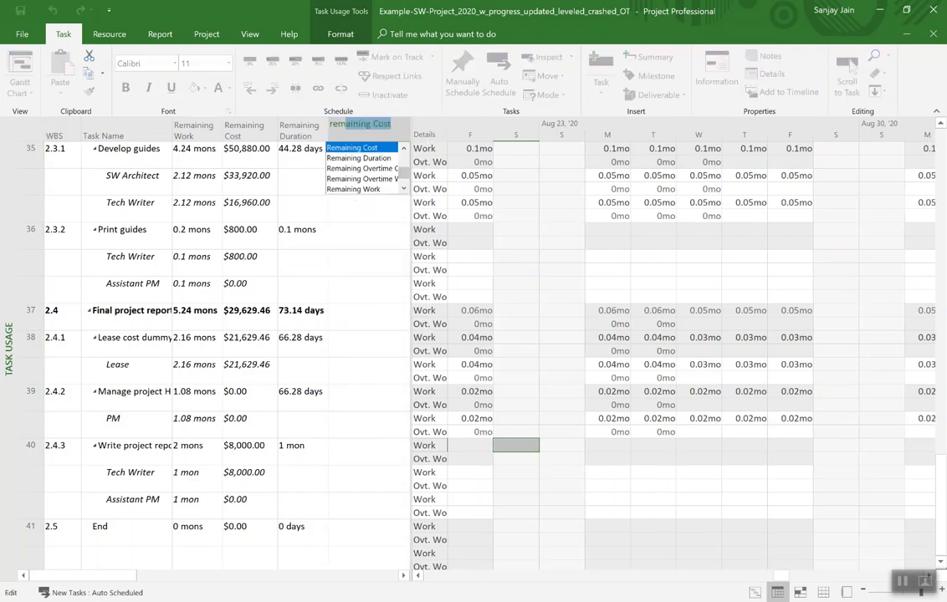
left_click(371, 179)
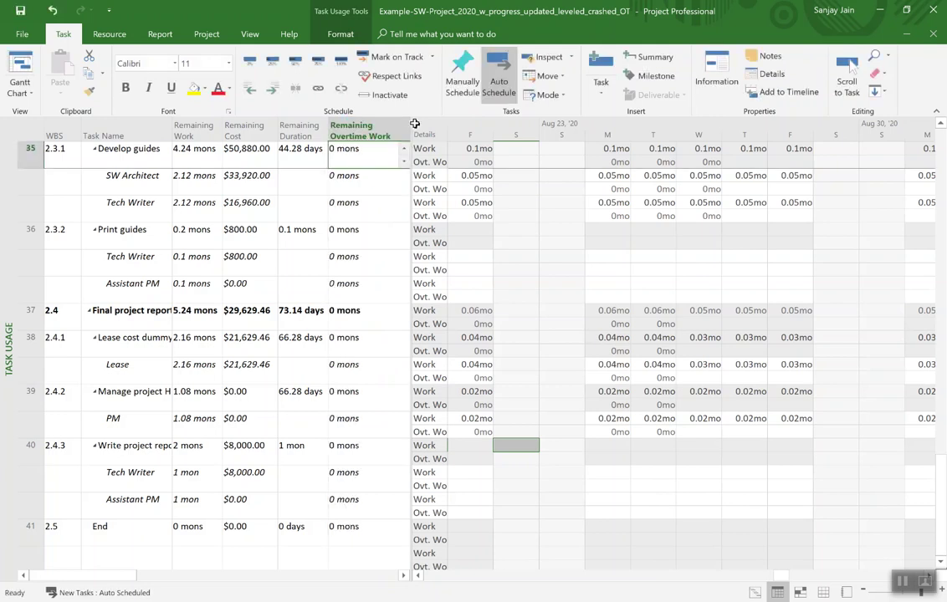
left_click_drag(411, 126, 371, 124)
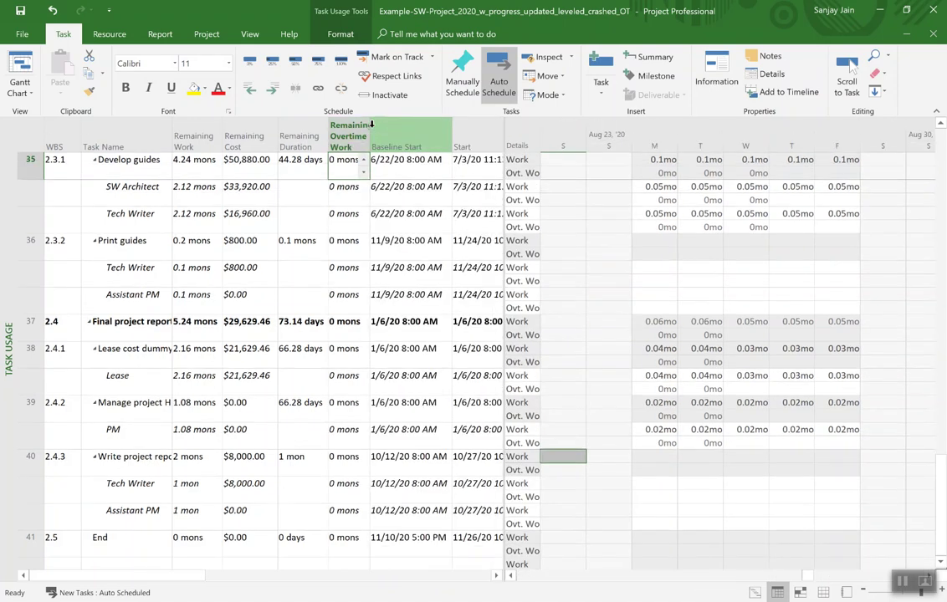
- Insert a Remaining Overtime Cost column before Baseline Start and shrink the table area so it ends at this column
right_click(431, 134)
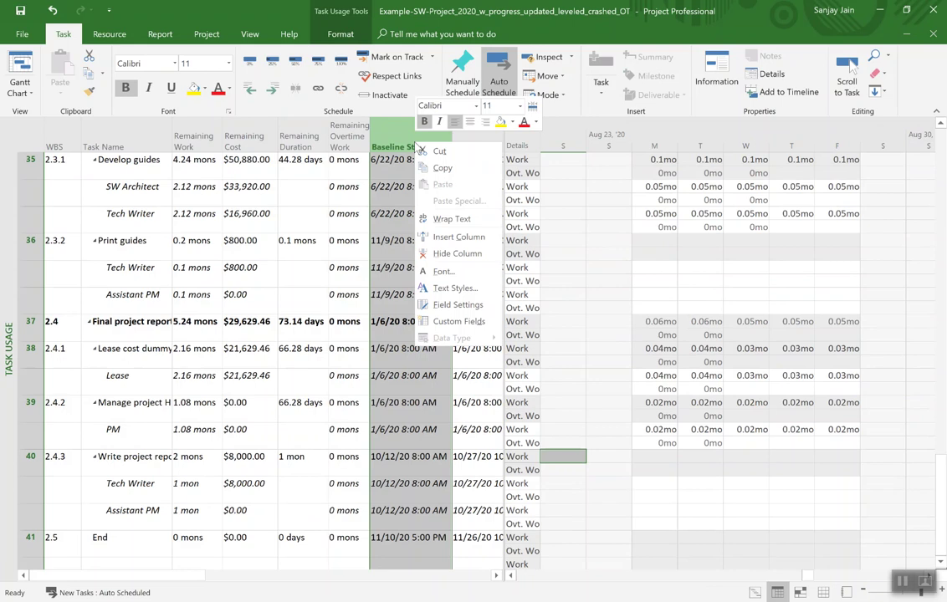
left_click(450, 237)
type("r")
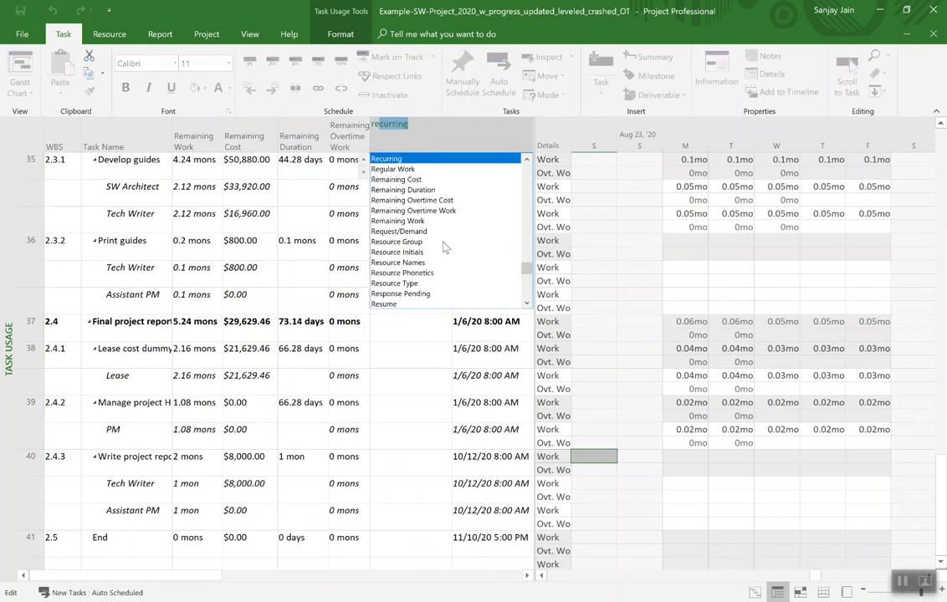
type("emain")
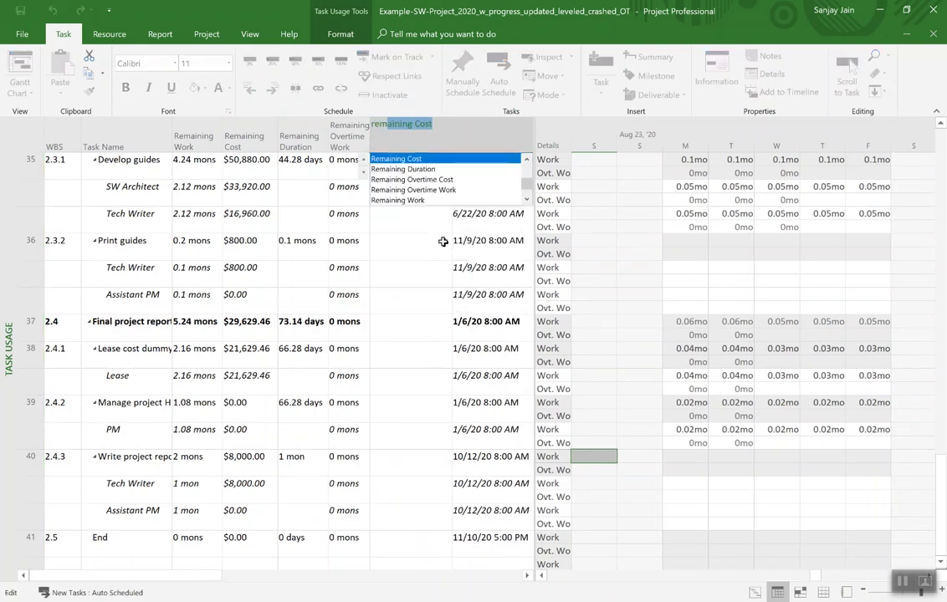
left_click(445, 180)
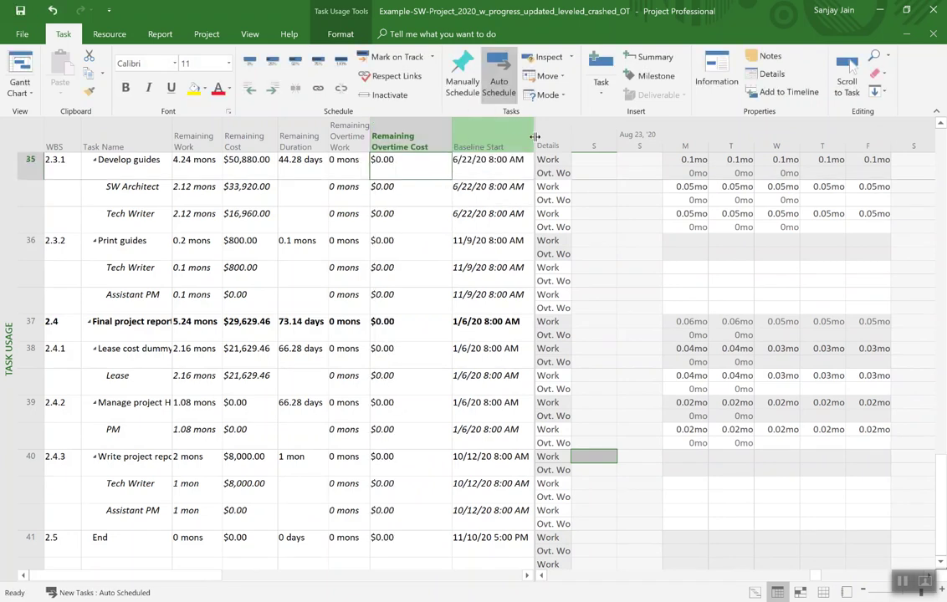
left_click_drag(534, 133, 470, 159)
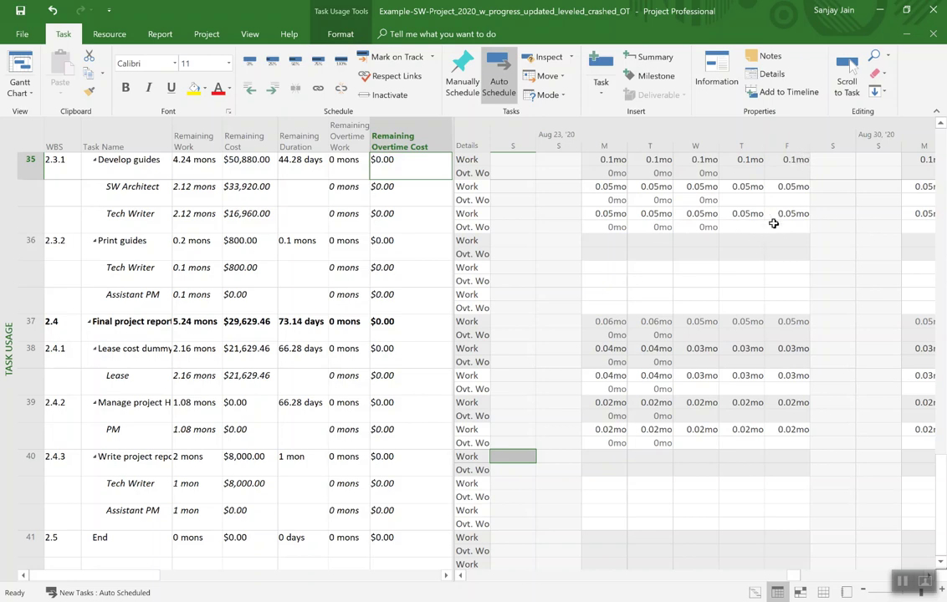
- Set the remaining duration of Develop guides to 7.58 wks, the Excel duration for 15 overtime hours per week
key("alt+Tab")
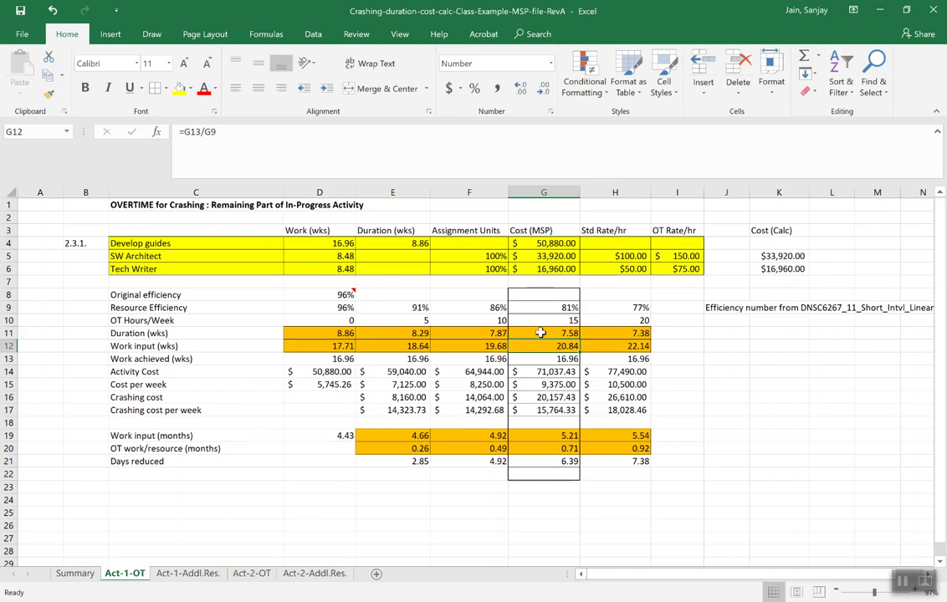
key("alt+Tab")
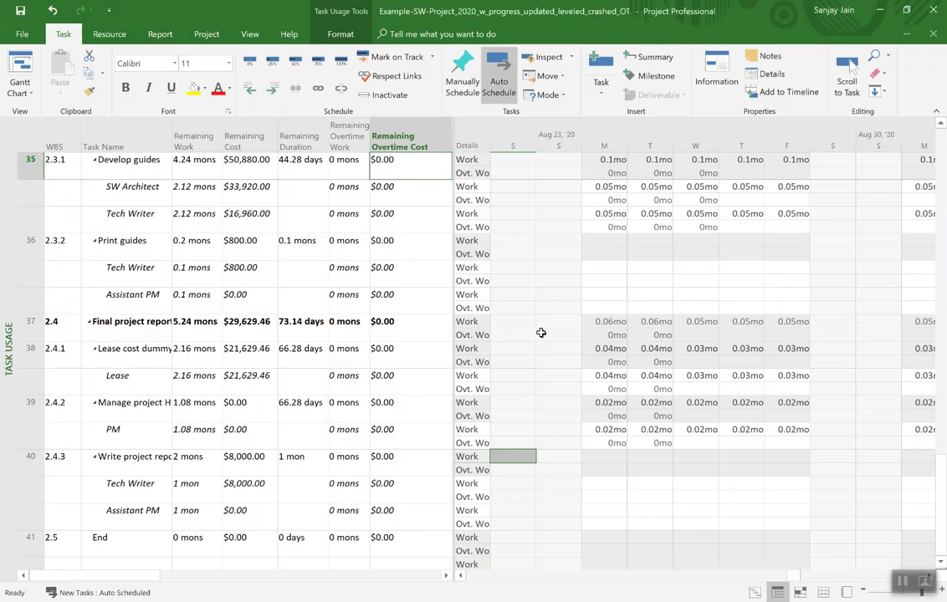
left_click(291, 162)
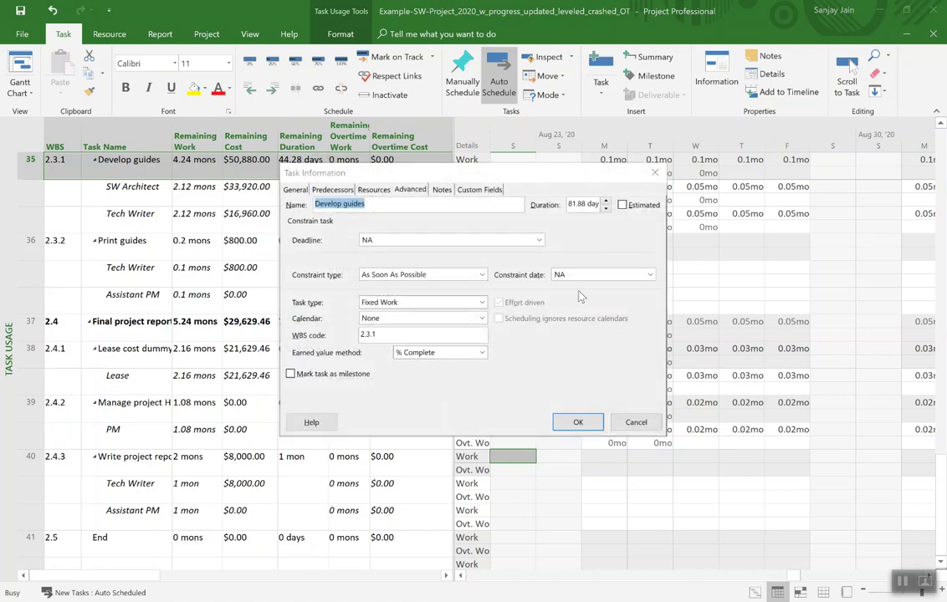
left_click(636, 422)
left_click(308, 164)
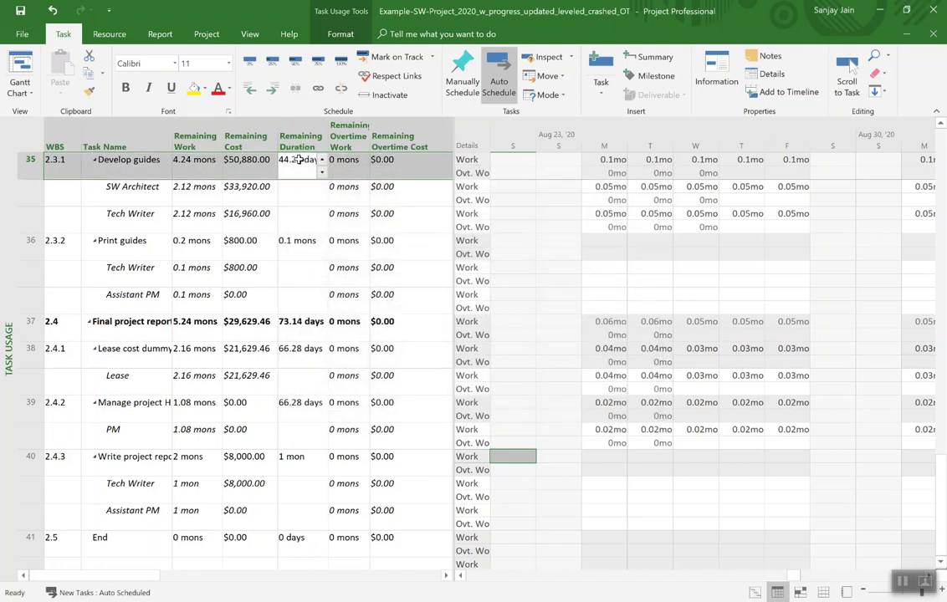
left_click(300, 158)
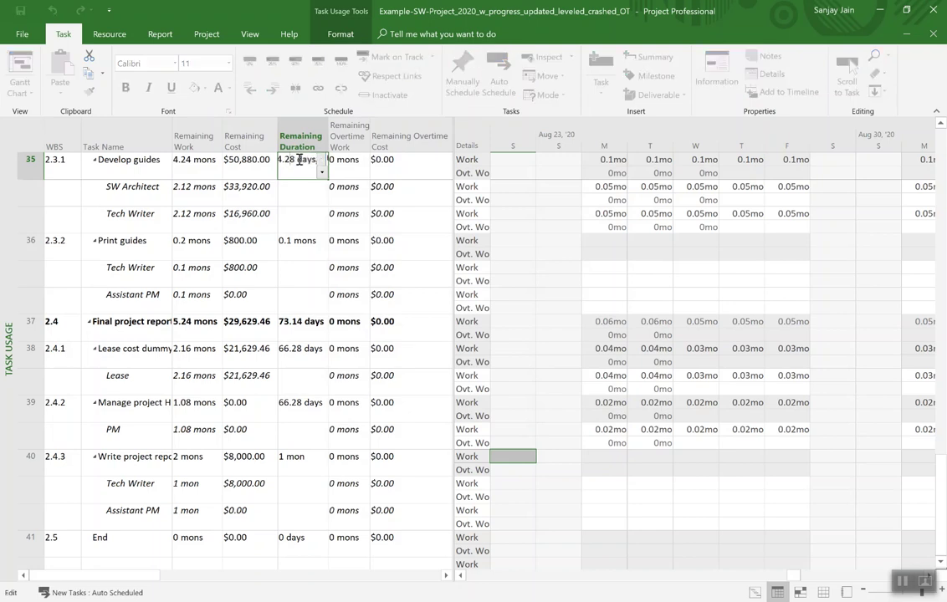
key("BackSpace")
key("BackSpace")
key("BackSpace")
type("7.58")
key("Return")
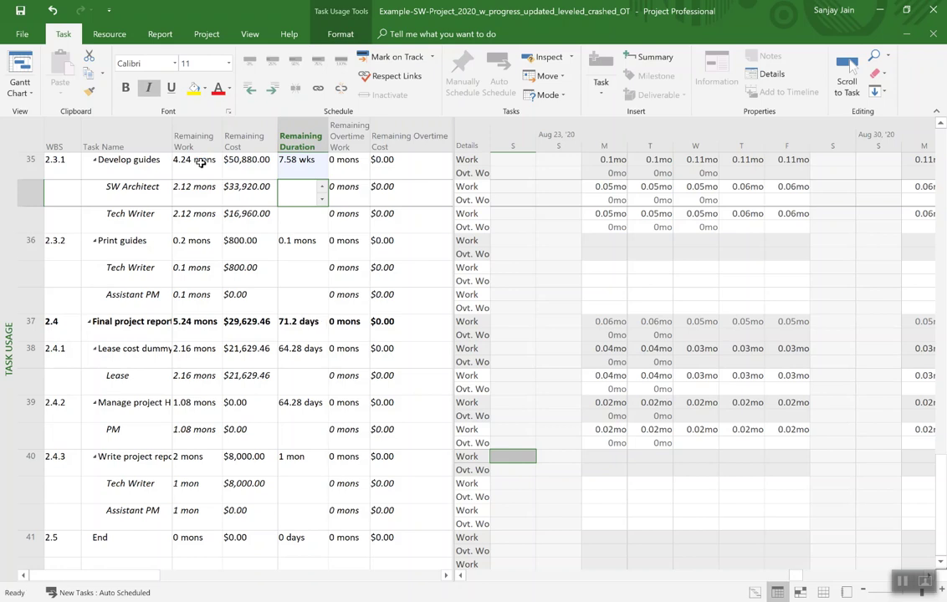
- Set the remaining work of Develop guides to 5.21 mons, taken from the Excel work input in months for 15 overtime hours per week
key("alt+Tab")
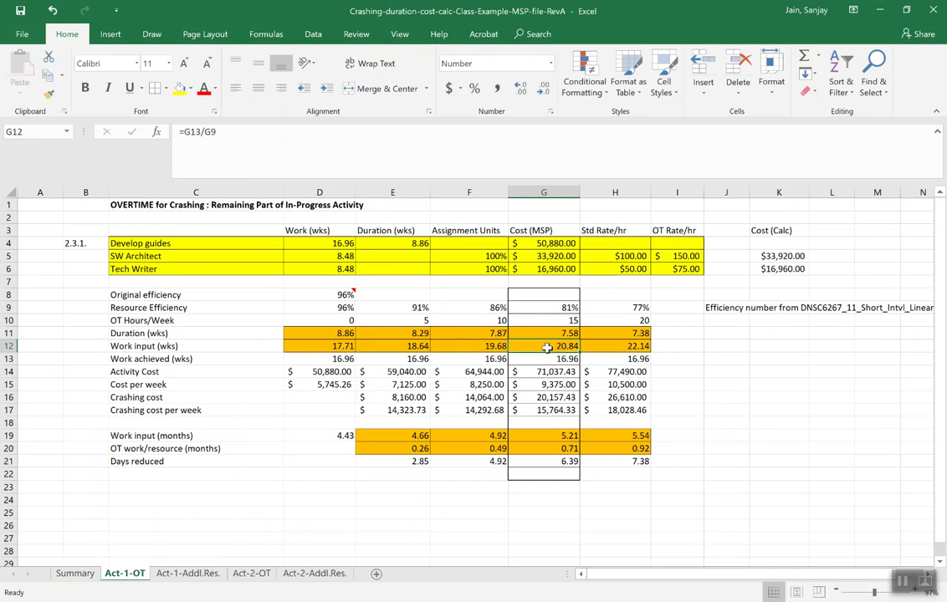
left_click(552, 435)
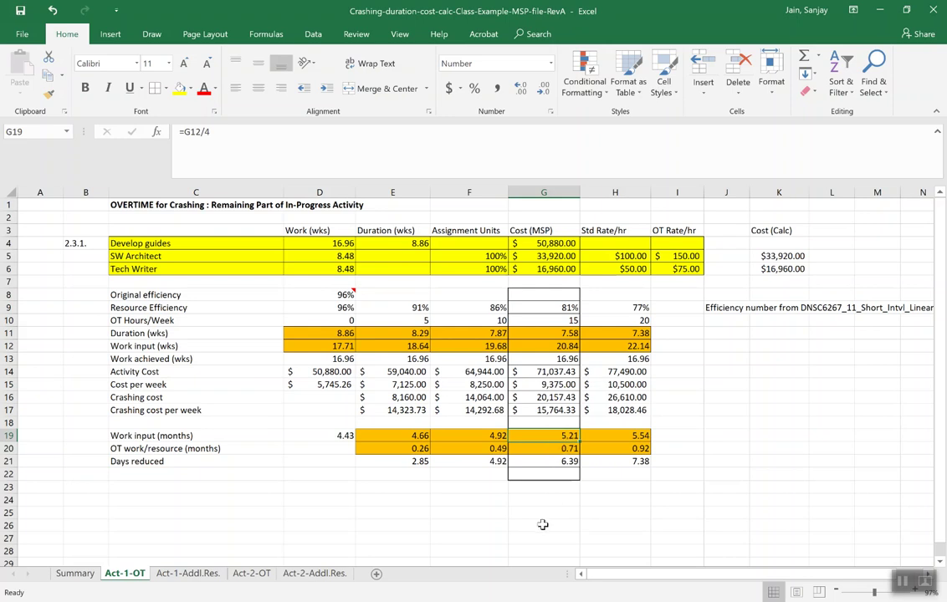
key("alt+Tab")
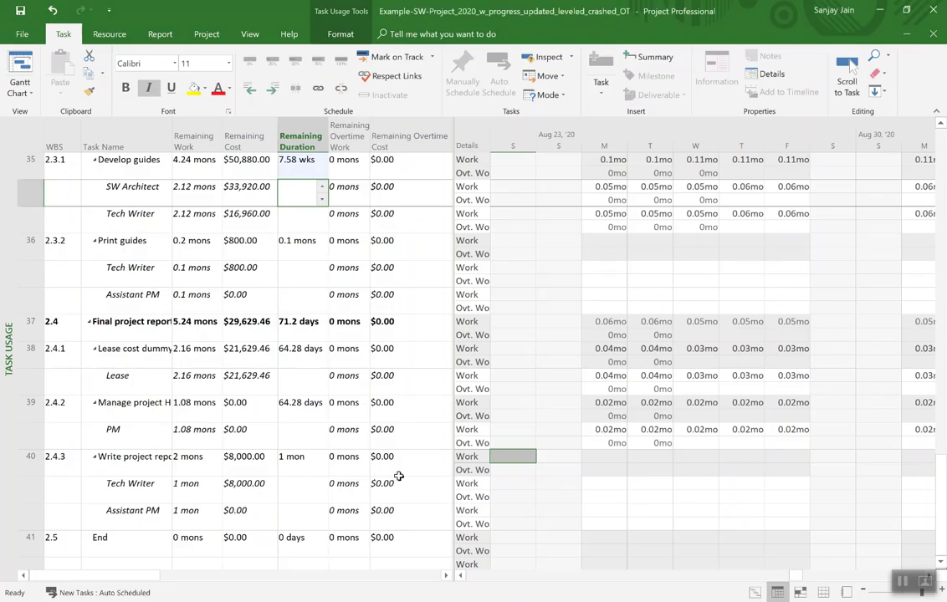
left_click(185, 159)
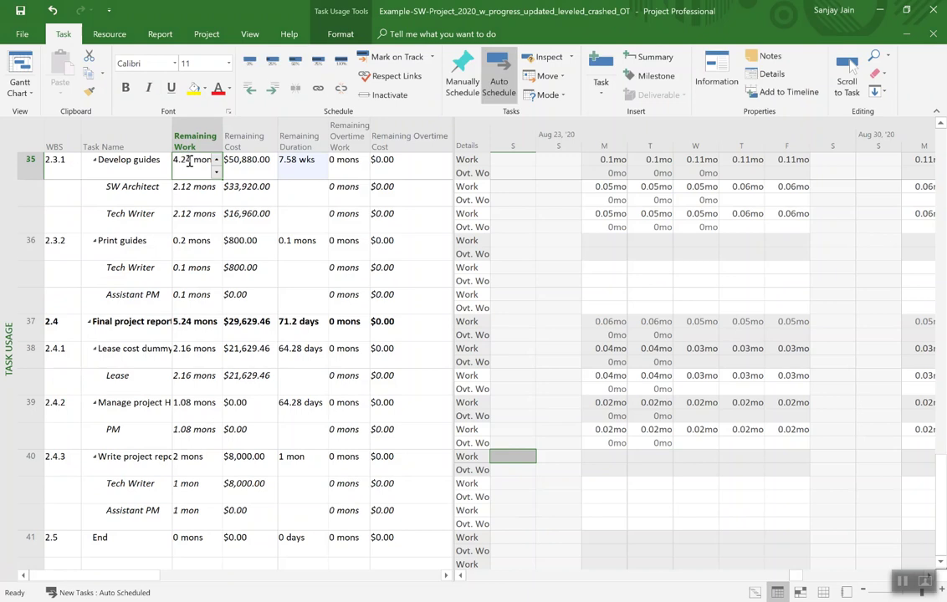
left_click(193, 163)
key("BackSpace")
key("BackSpace")
type("5.21")
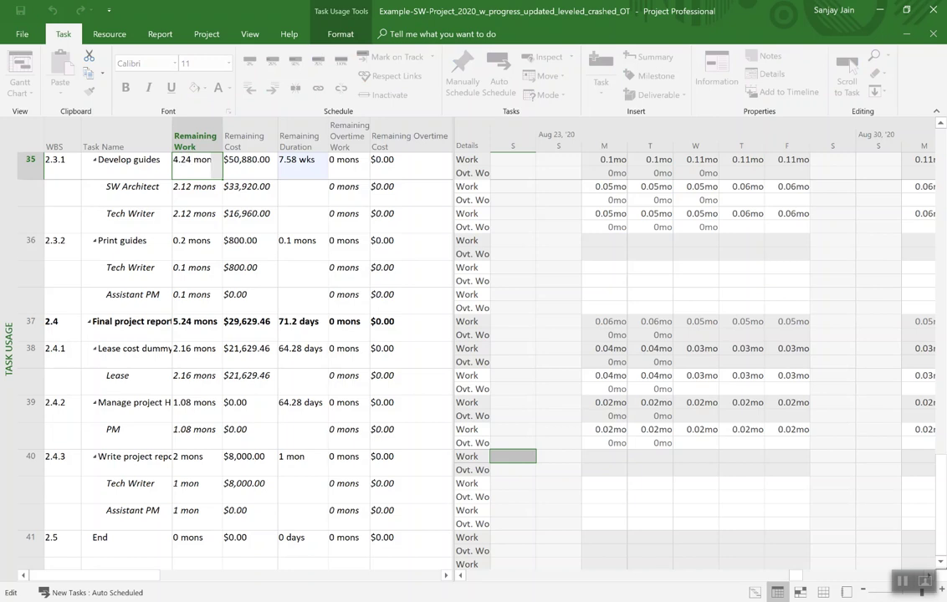
key("Return")
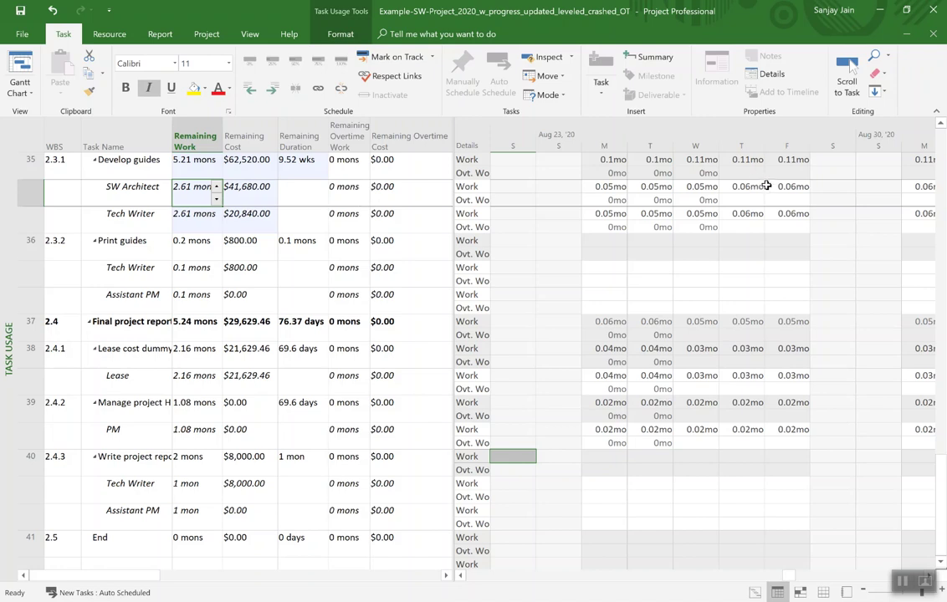
- Look up the overtime work per resource in Excel and set SW Architect's remaining overtime work on Develop guides to 0.71 mons
left_click(302, 166)
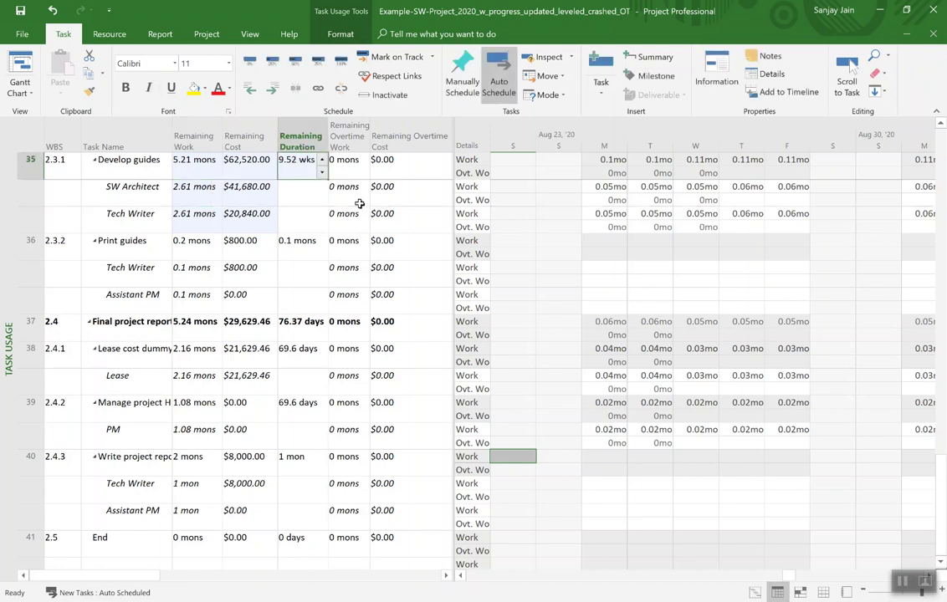
left_click(346, 171)
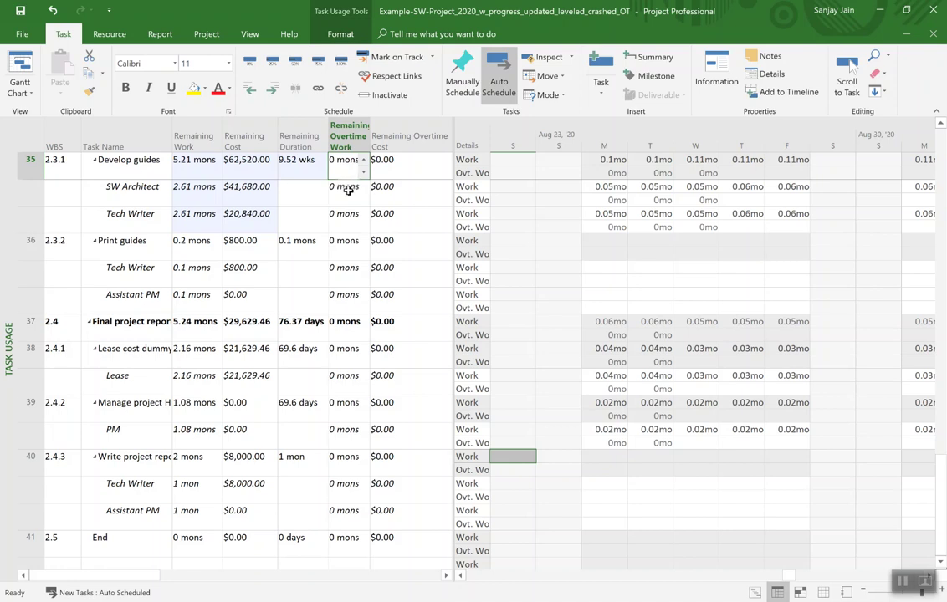
left_click(348, 191)
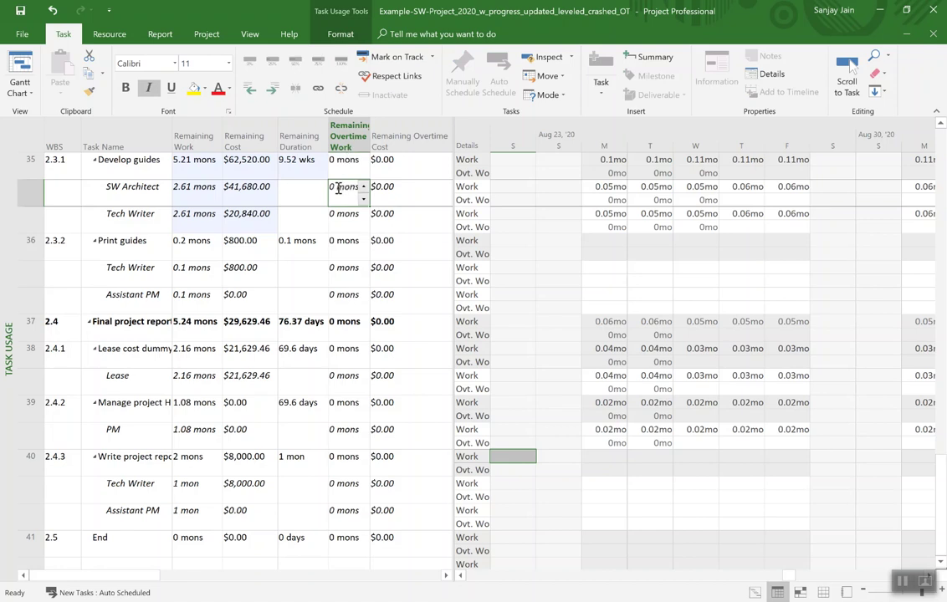
key("alt+Tab")
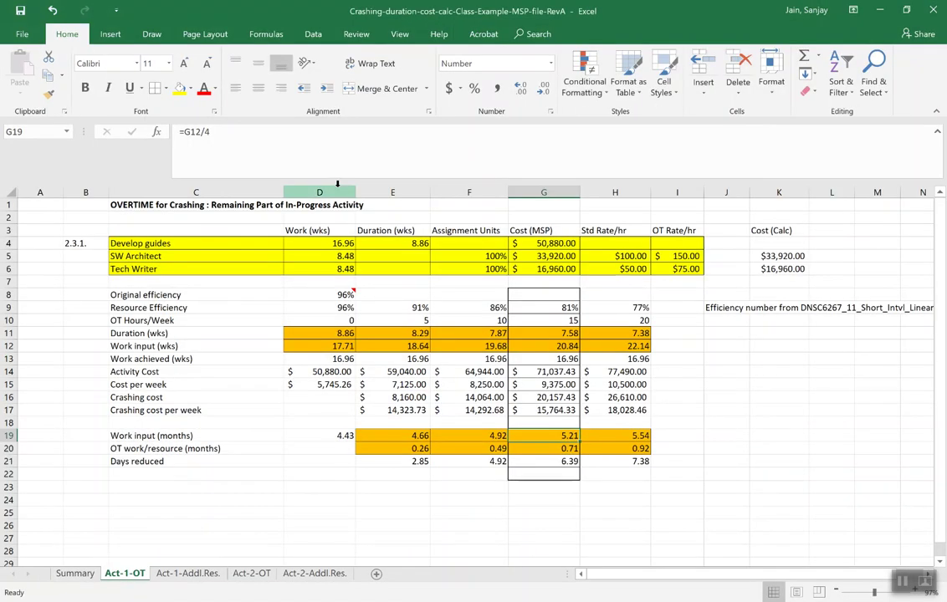
left_click(549, 449)
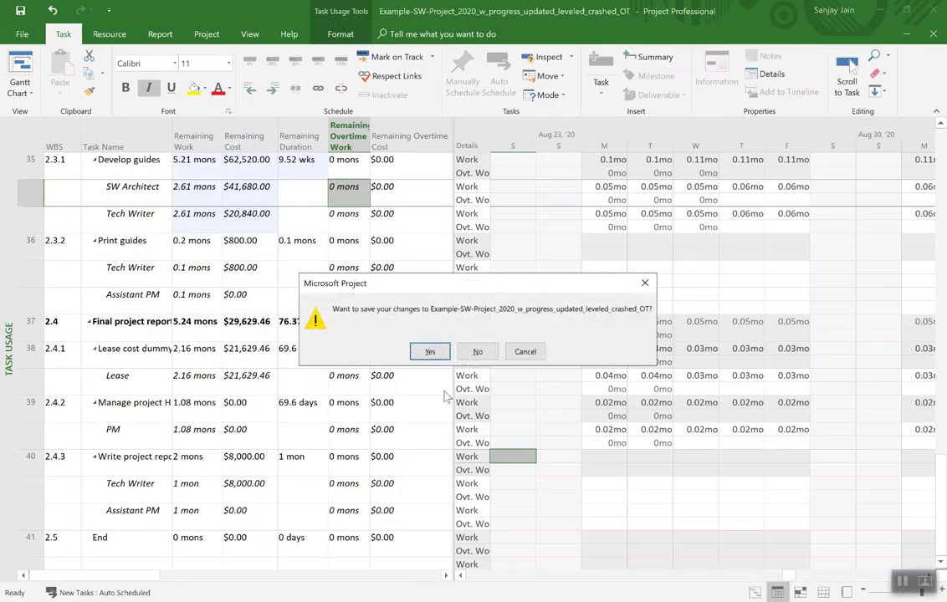
left_click(477, 353)
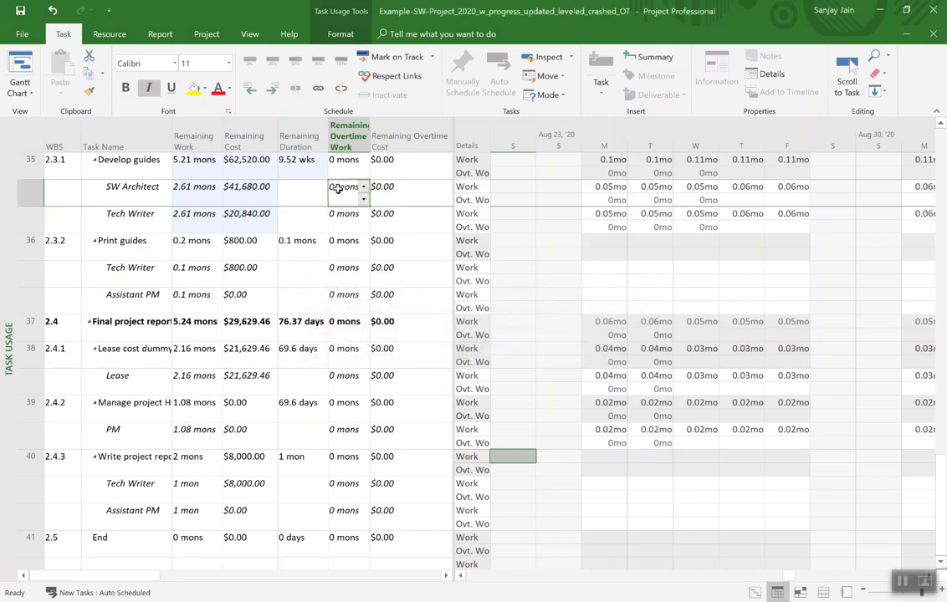
left_click(336, 188)
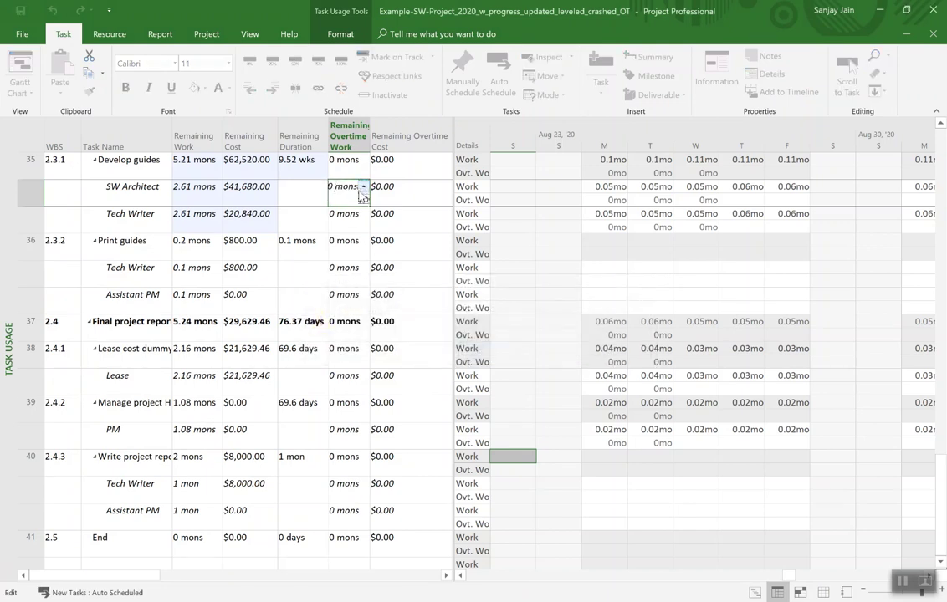
type(".71")
key("Return")
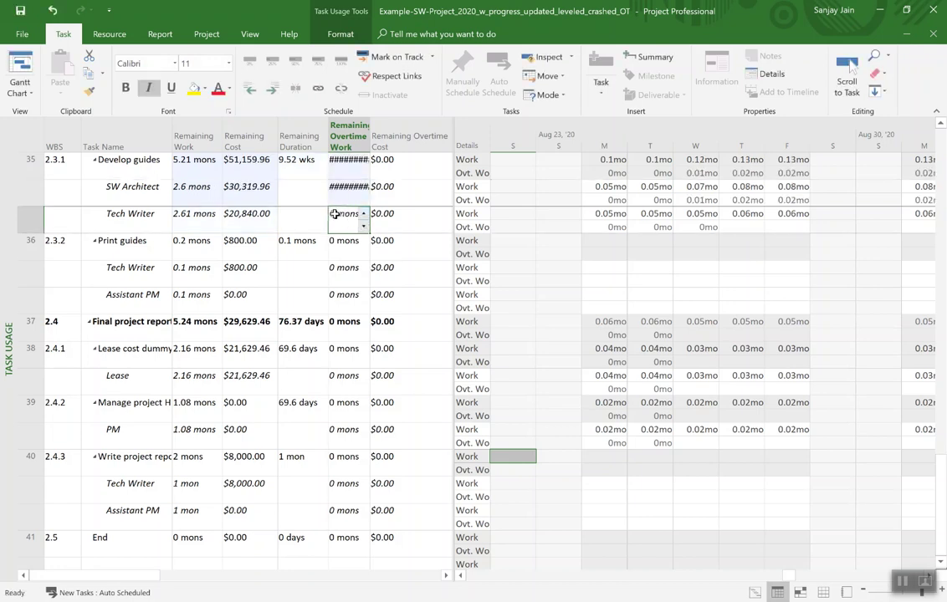
- Set Tech Writer's remaining overtime work on Develop guides to 0.71 mons and widen the Remaining Overtime Work column to fit its values
left_click(333, 213)
type(".71")
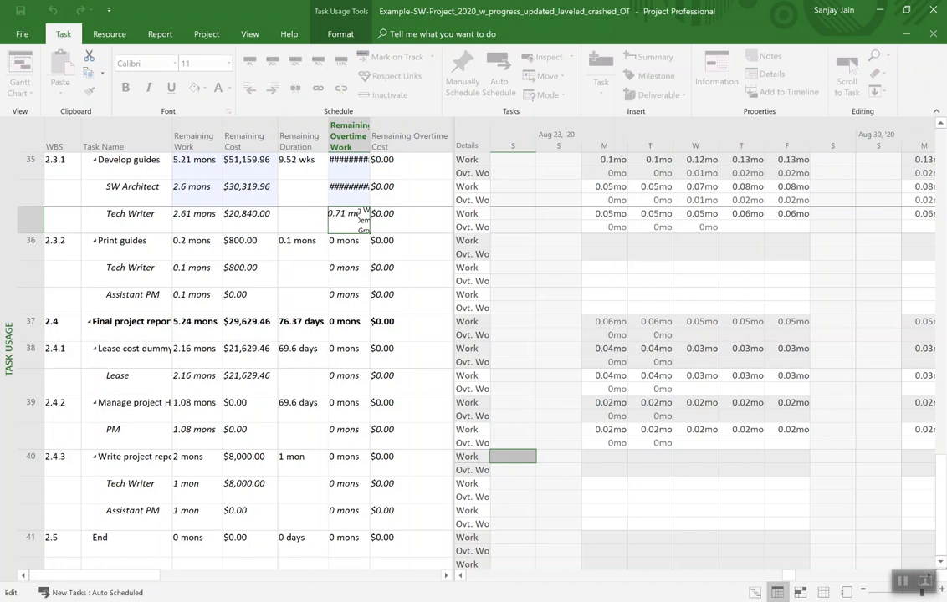
key("Return")
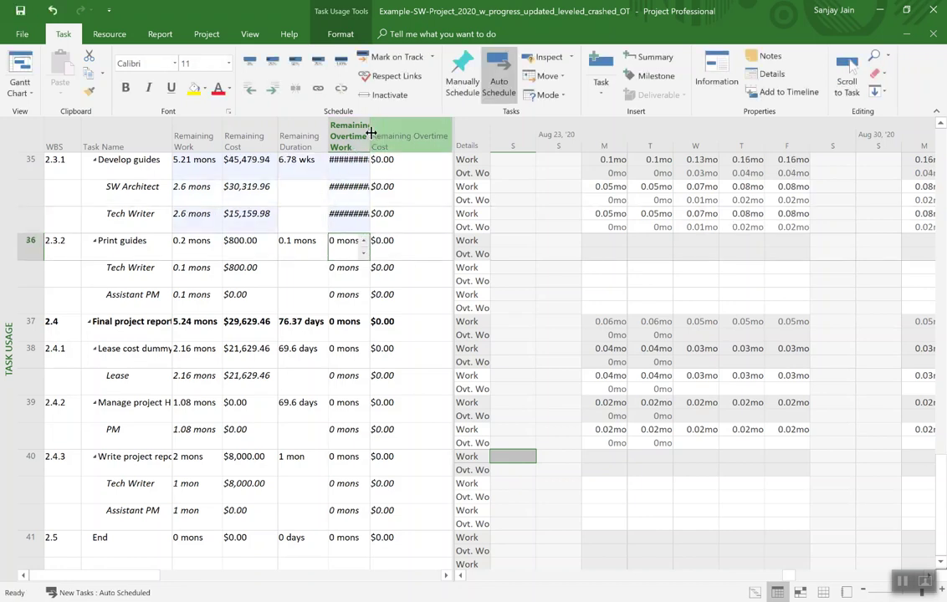
left_click_drag(371, 133, 415, 135)
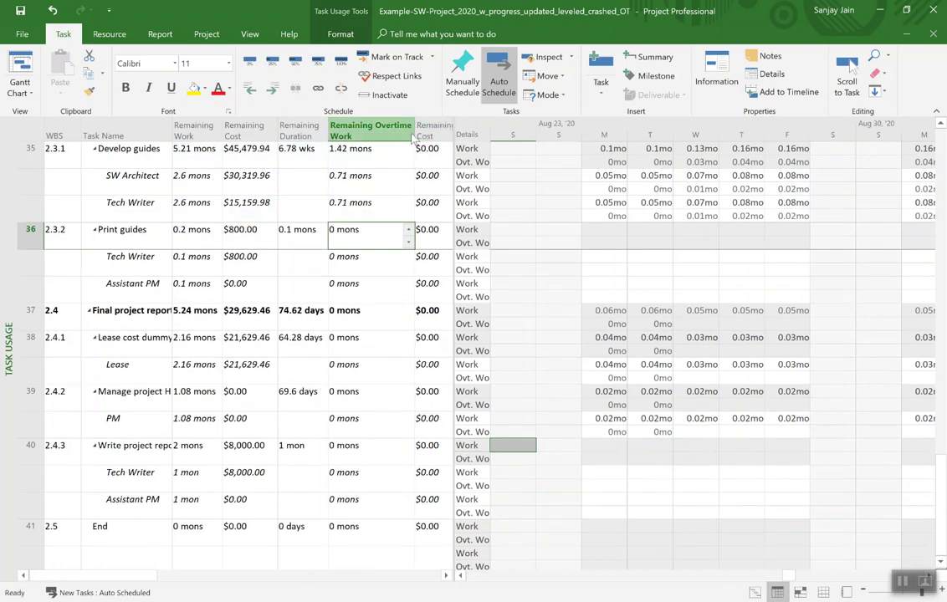
left_click_drag(414, 131, 389, 128)
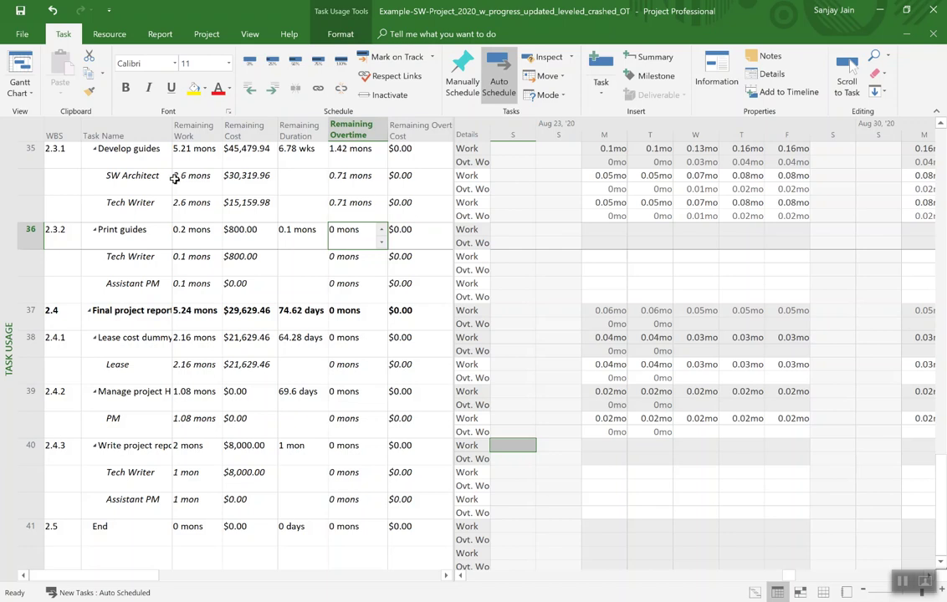
- Switch to the Resource Sheet and set SW Architect's overtime rate to $150.00/hr
left_click(102, 35)
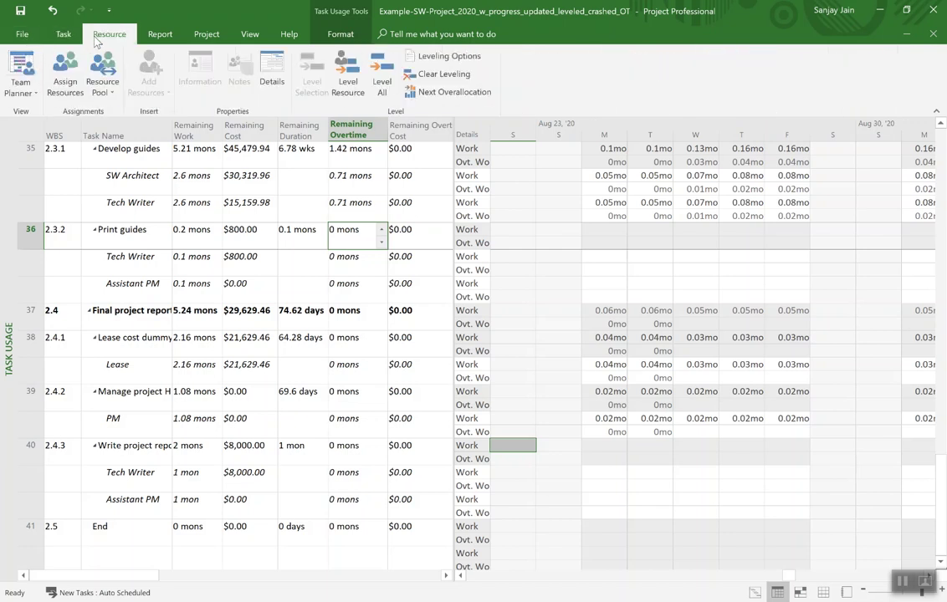
left_click(34, 94)
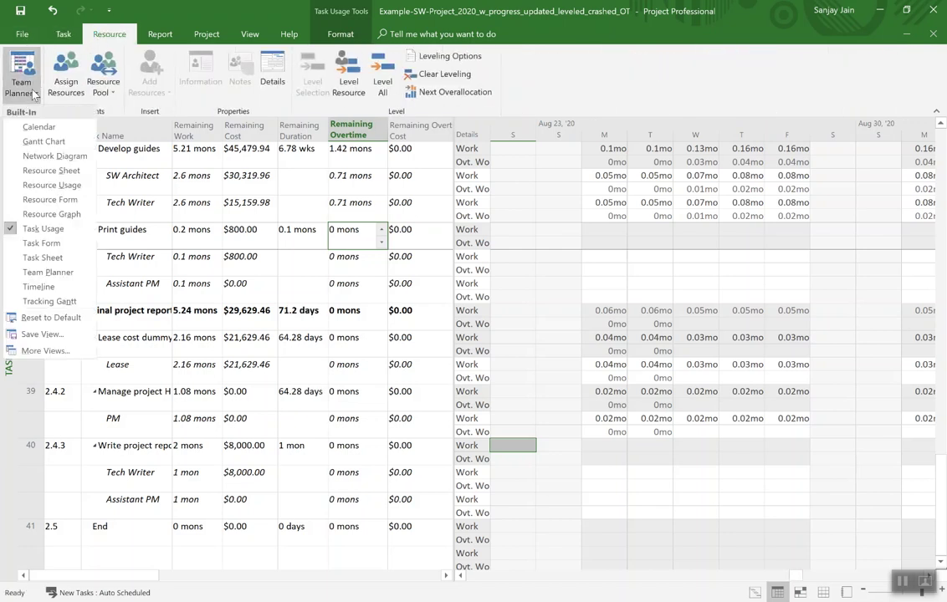
left_click(58, 170)
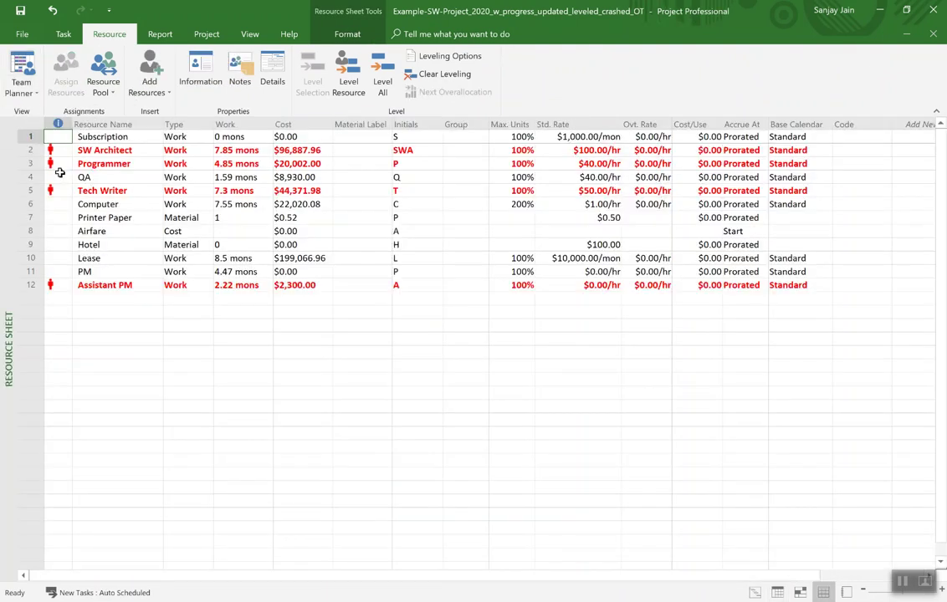
left_click(647, 151)
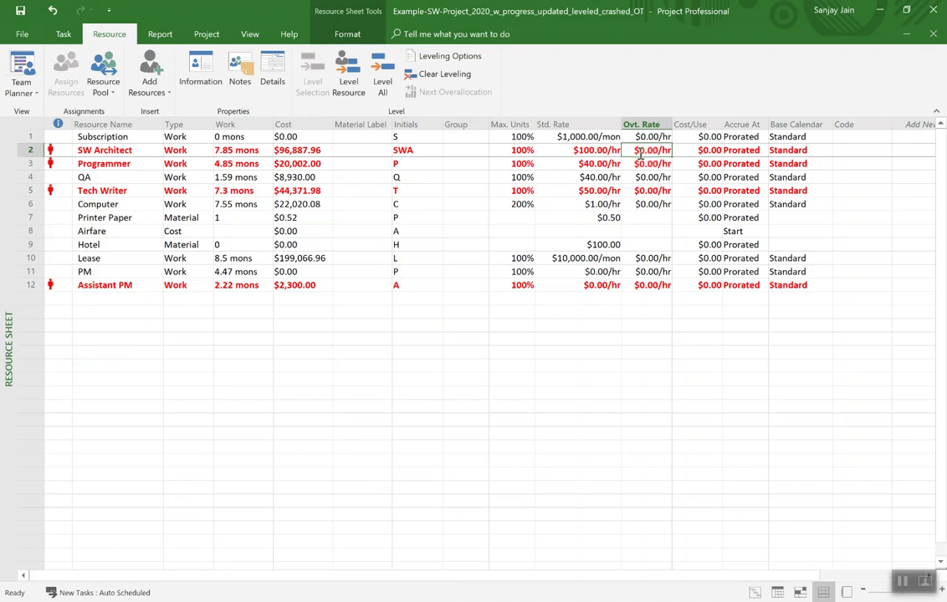
left_click(640, 152)
type("1")
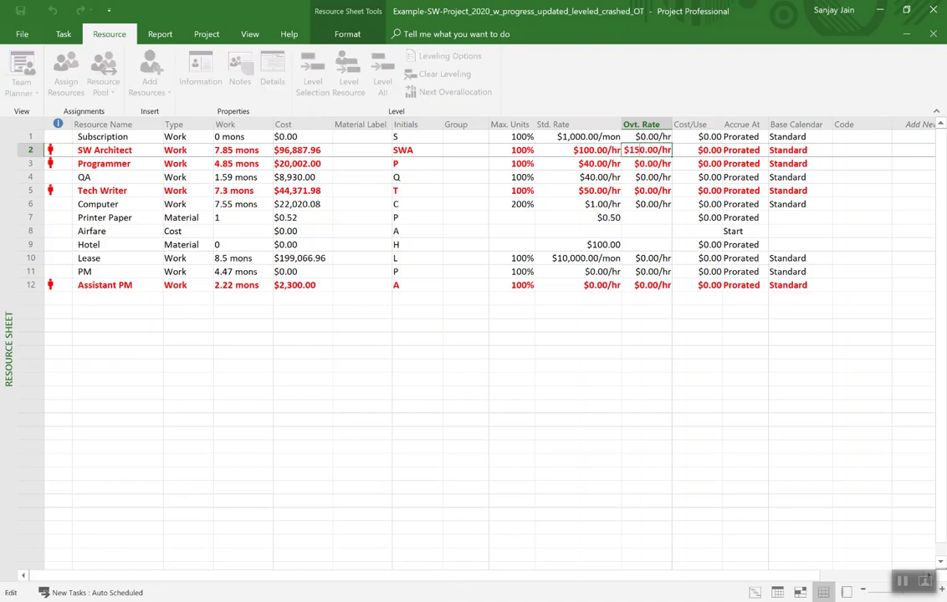
type("5")
key("Return")
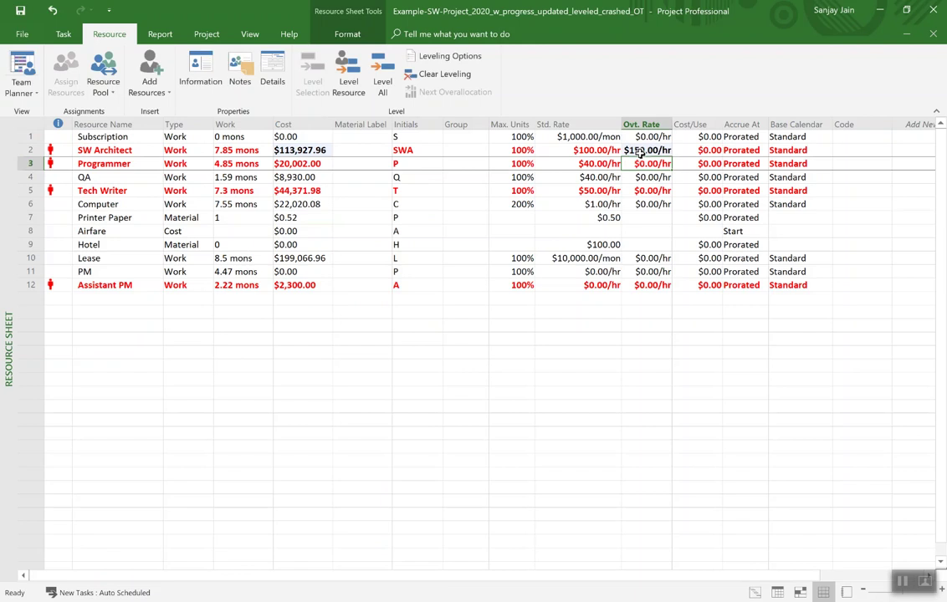
- Set Tech Writer's overtime rate to $75.00/hr
left_click(652, 193)
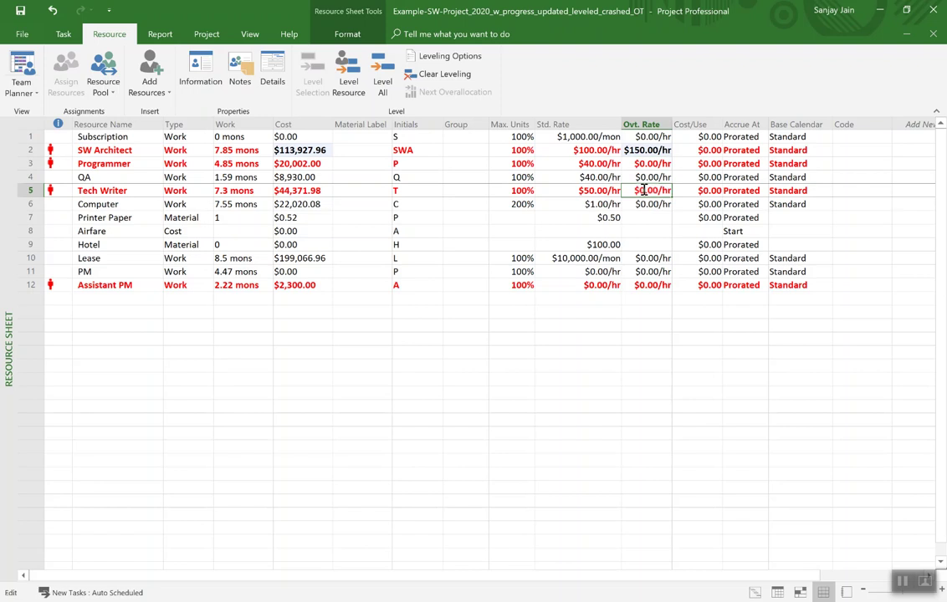
left_click(644, 191)
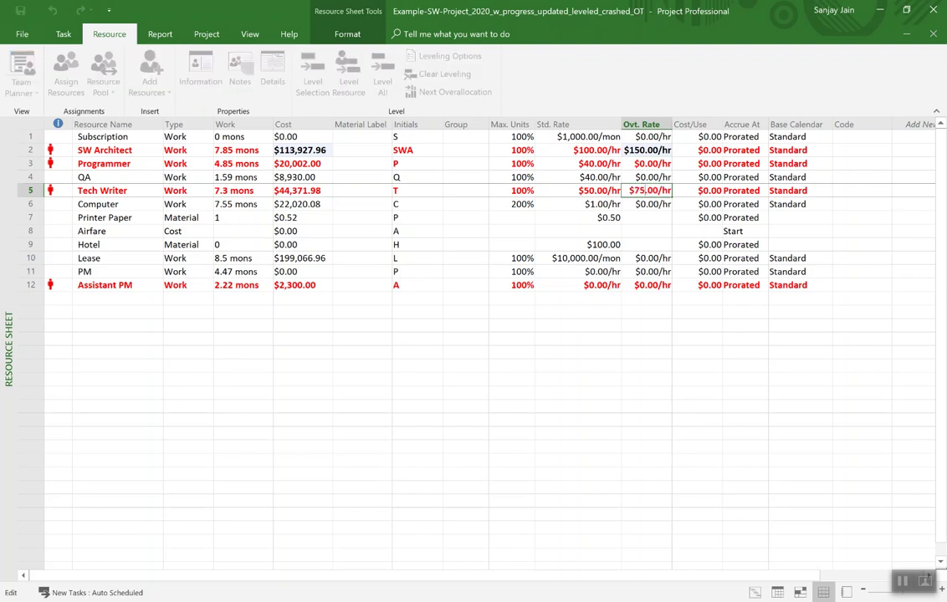
key("Return")
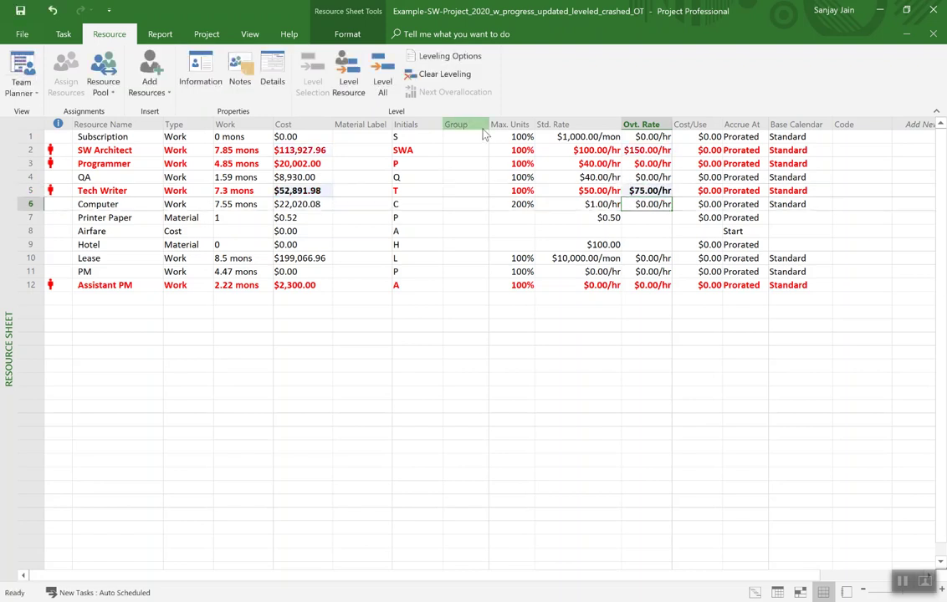
- Switch back to the Task Usage view and go to task 35, Develop guides, with the timesheet at the week of Aug 23, '20
left_click(63, 34)
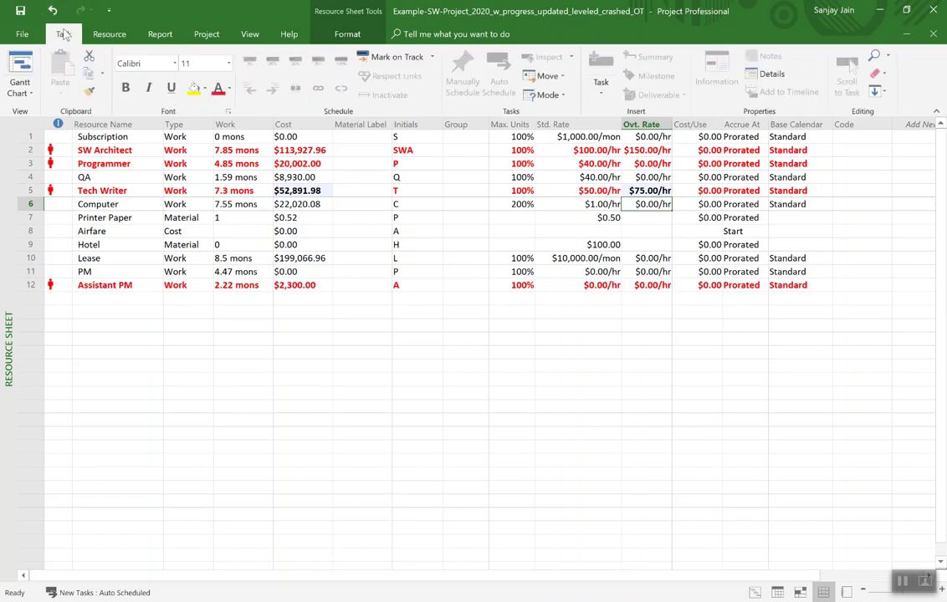
left_click(31, 96)
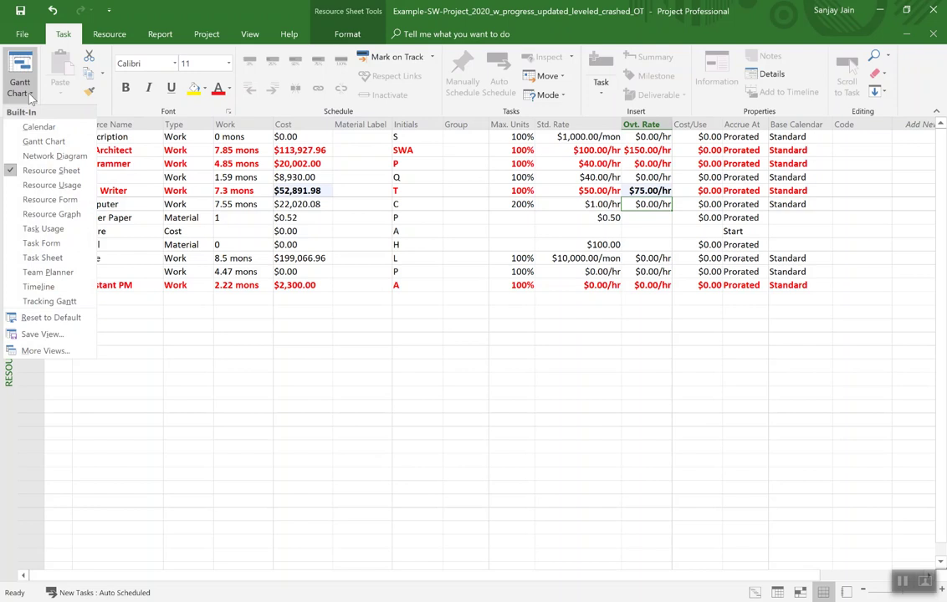
left_click(57, 228)
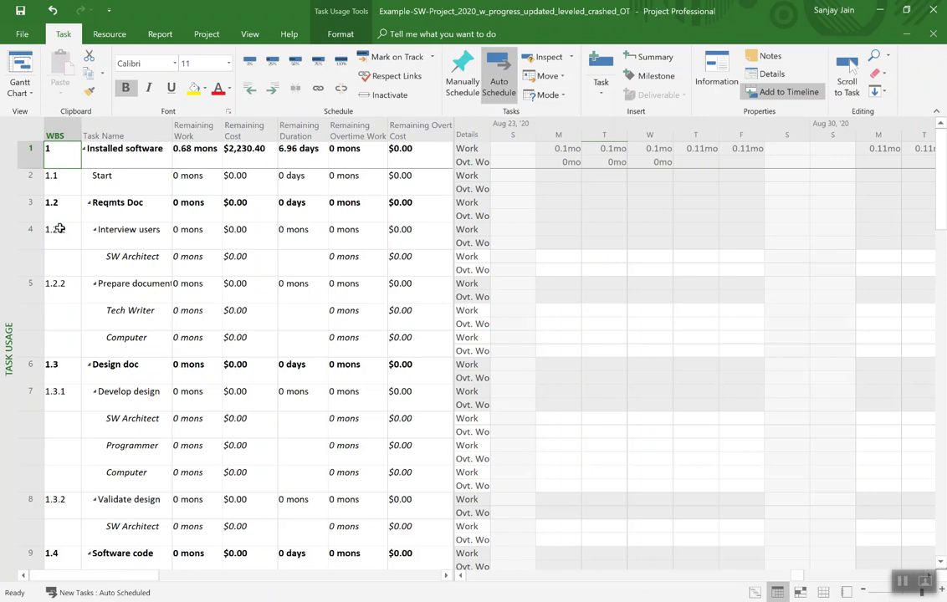
key("F5")
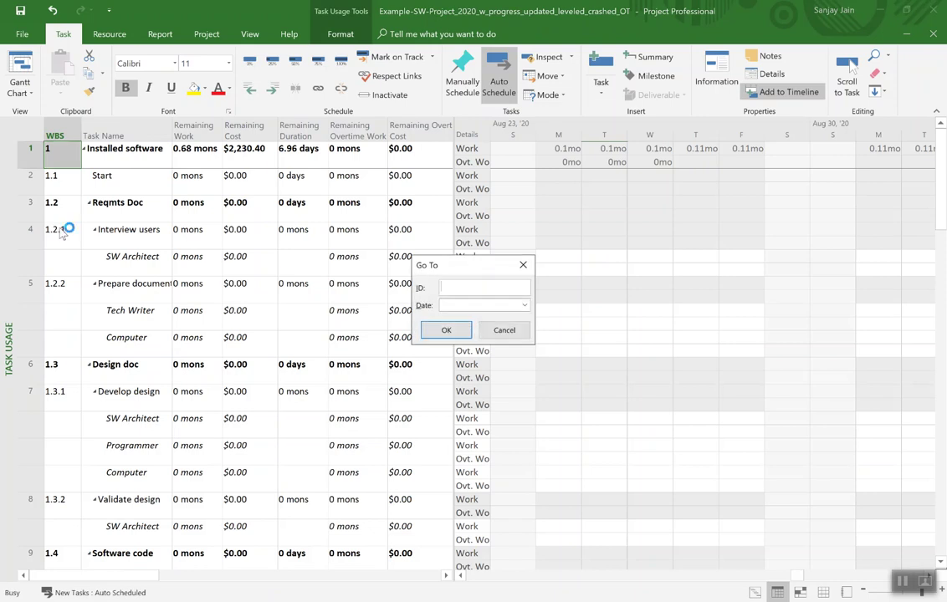
type("35")
key("Return")
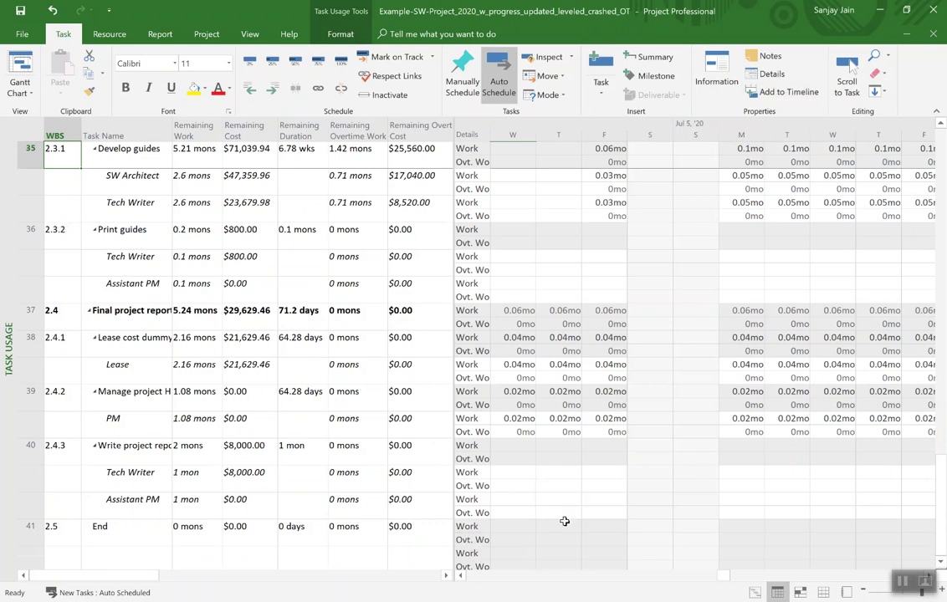
left_click_drag(721, 576, 796, 579)
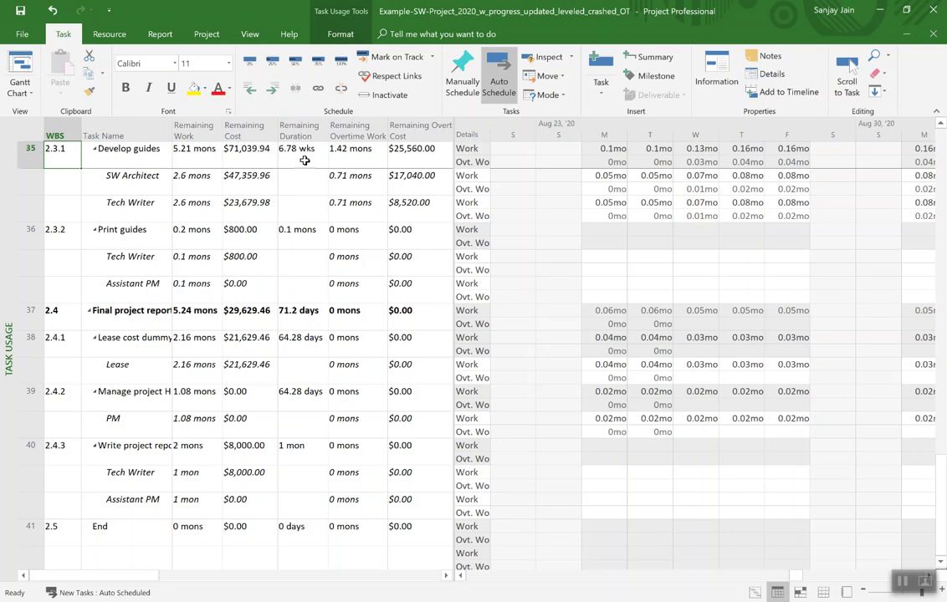
- Look up the crashed duration in Excel and set the remaining duration of Develop guides to 7.58 wks in Project
key("alt+Tab")
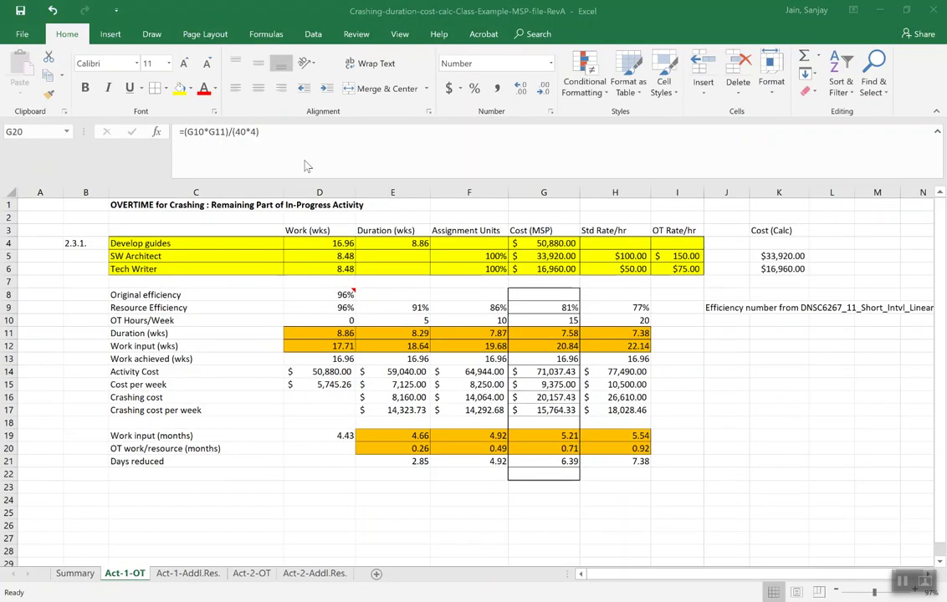
key("alt+Tab")
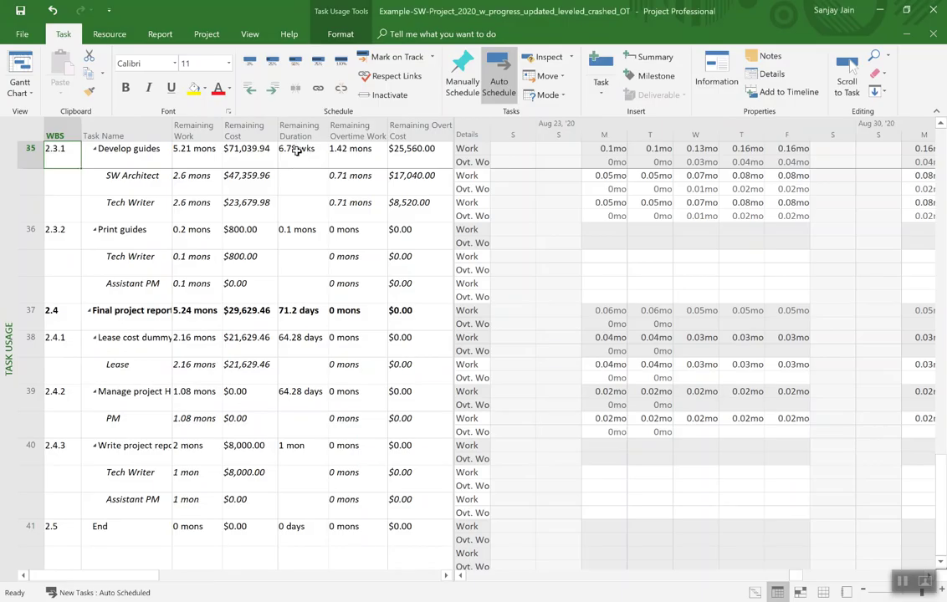
left_click(296, 148)
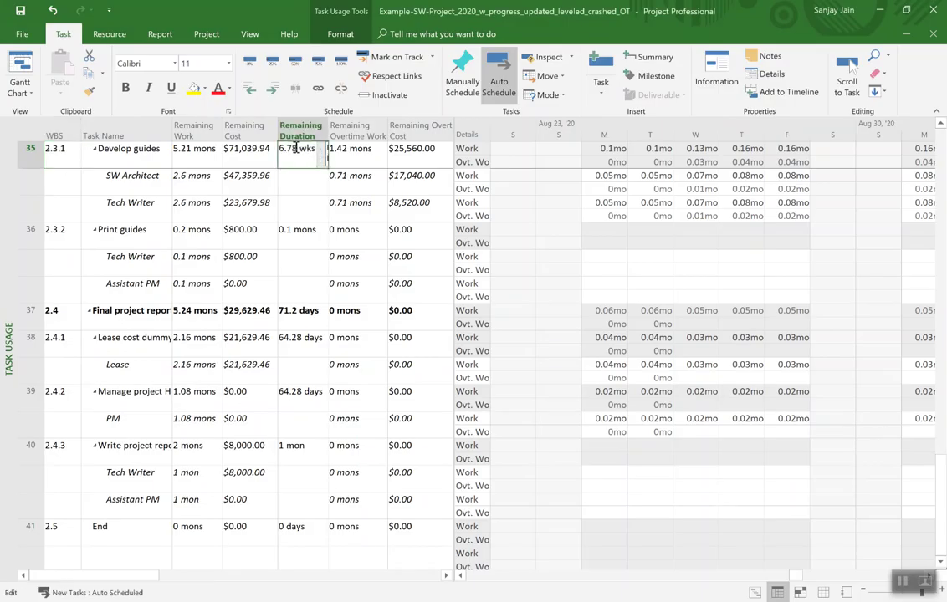
left_click(296, 148)
key("BackSpace")
key("BackSpace")
key("BackSpace")
key("BackSpace")
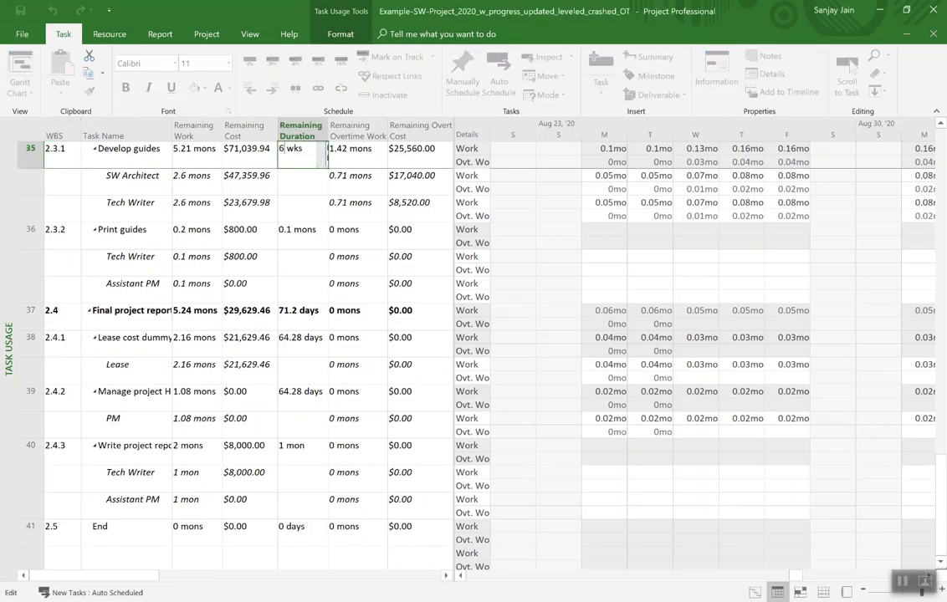
type("7.58")
key("Return")
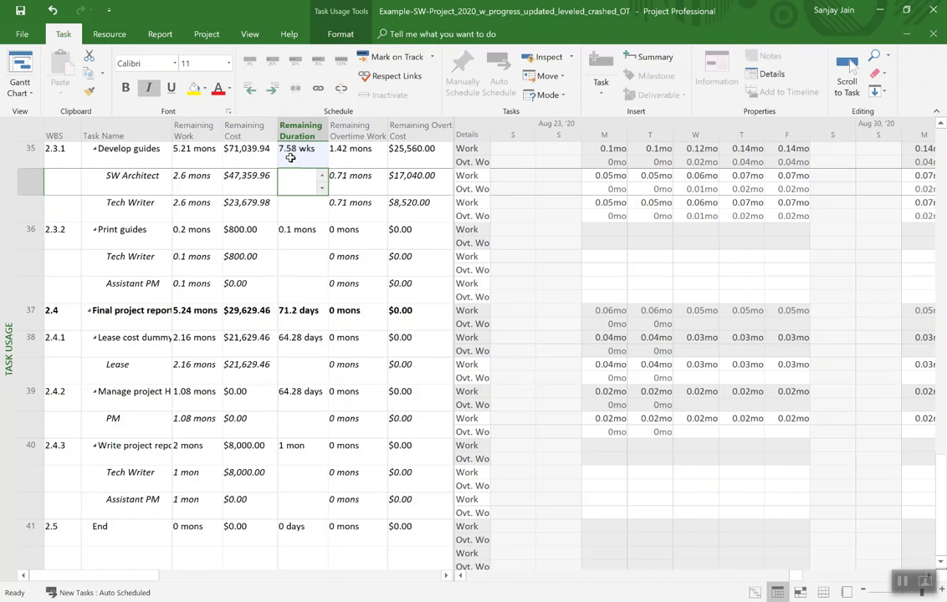
- Compare the remaining cost and duration of Develop guides with the activity cost and duration for 15 overtime hours per week in Excel
left_click(245, 159)
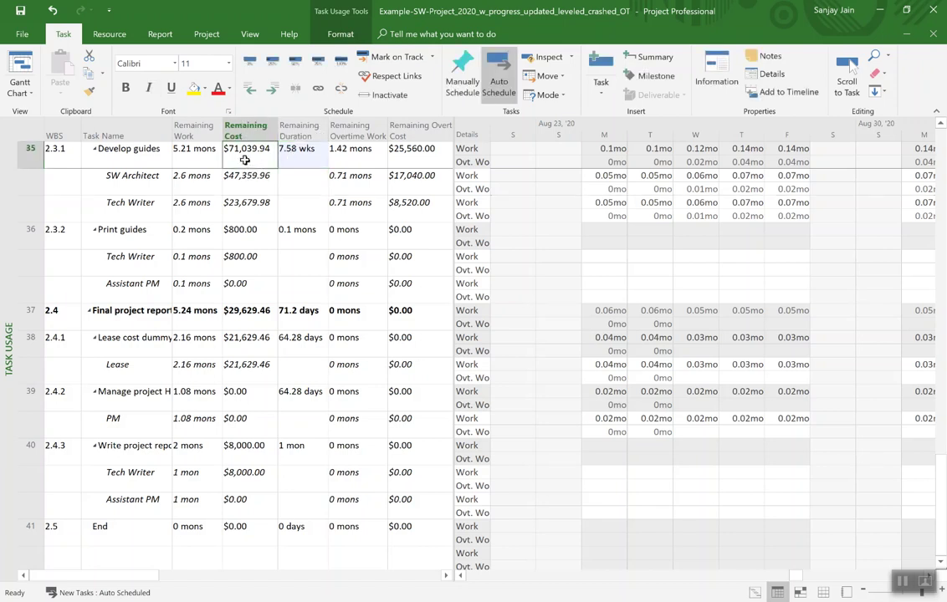
key("alt+Tab")
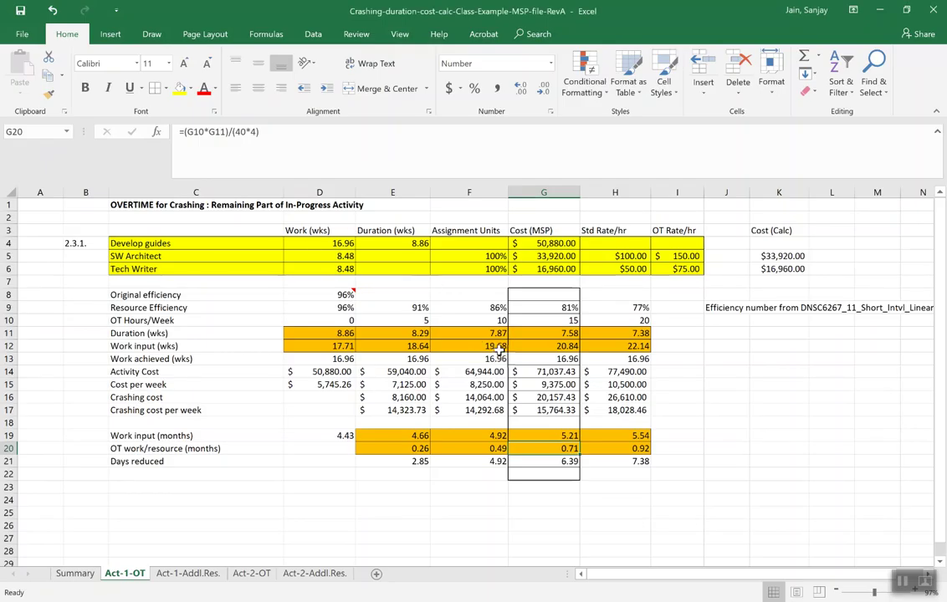
left_click(548, 384)
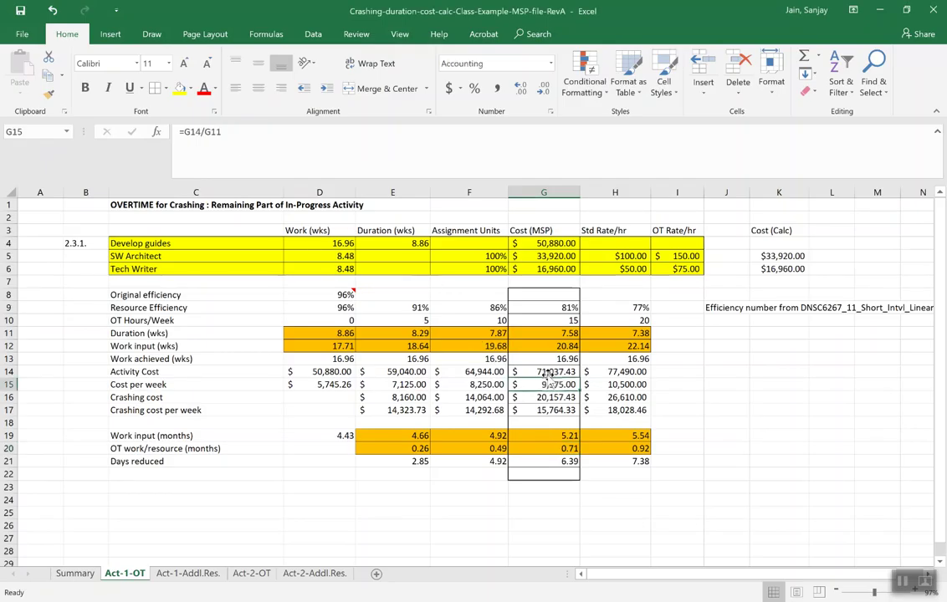
left_click(547, 371)
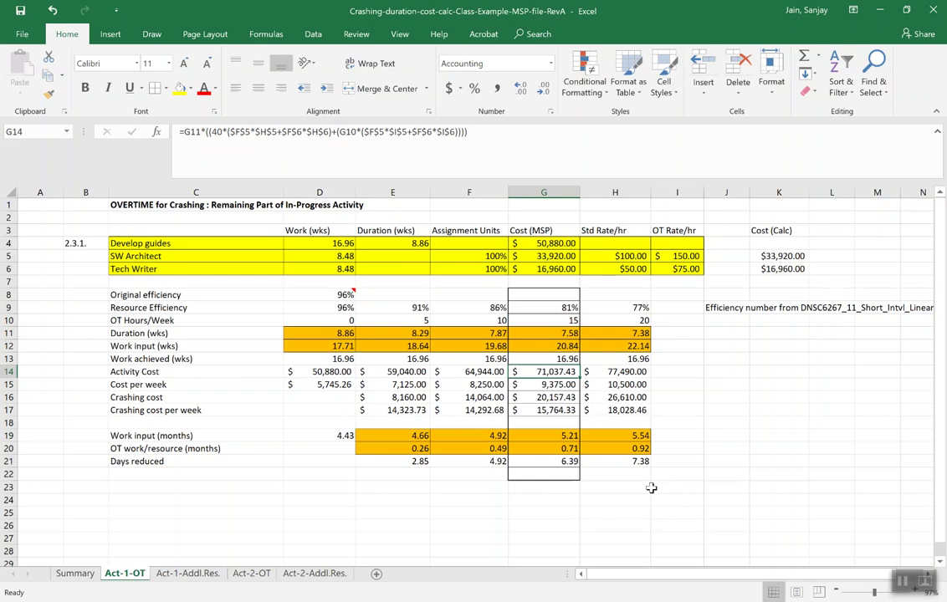
key("alt+Tab")
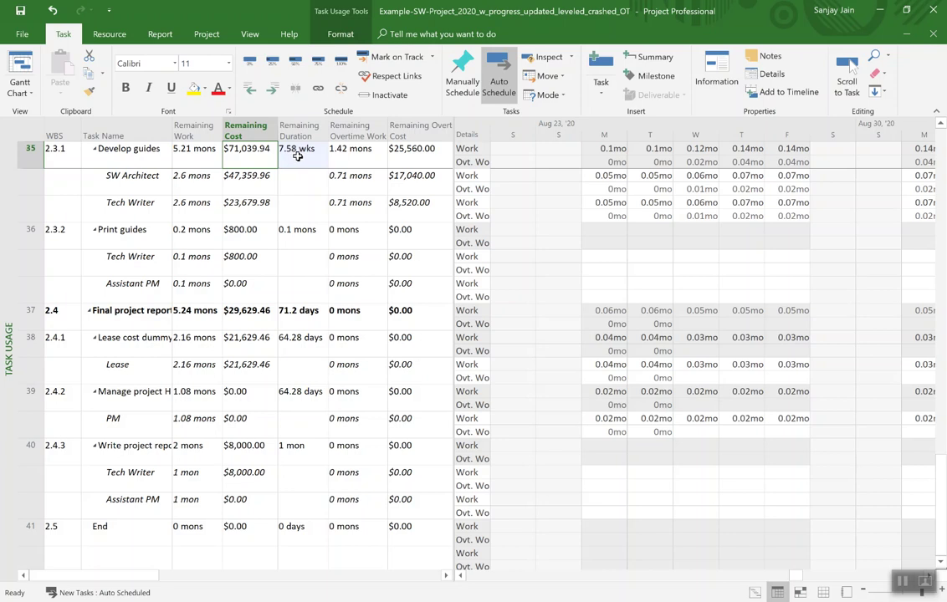
key("alt+Tab")
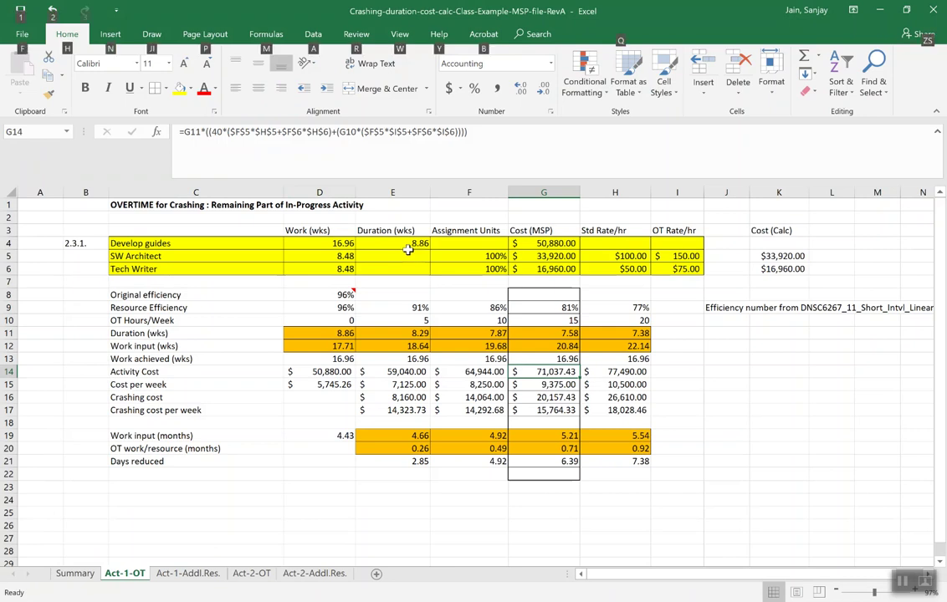
key("alt+Tab")
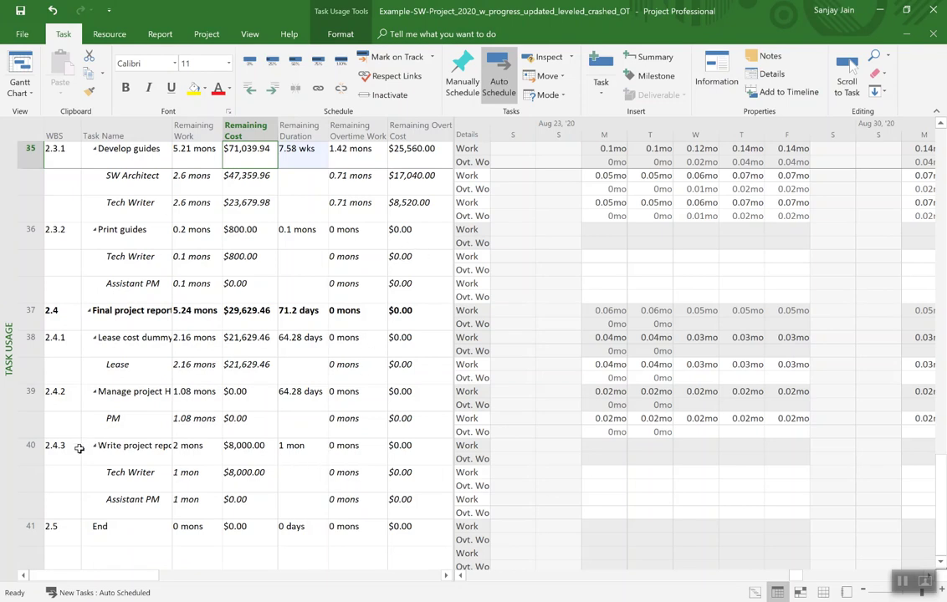
- Insert an Assignment Units column before the Remaining Overtime Work column in the Task Usage table
left_click(22, 450)
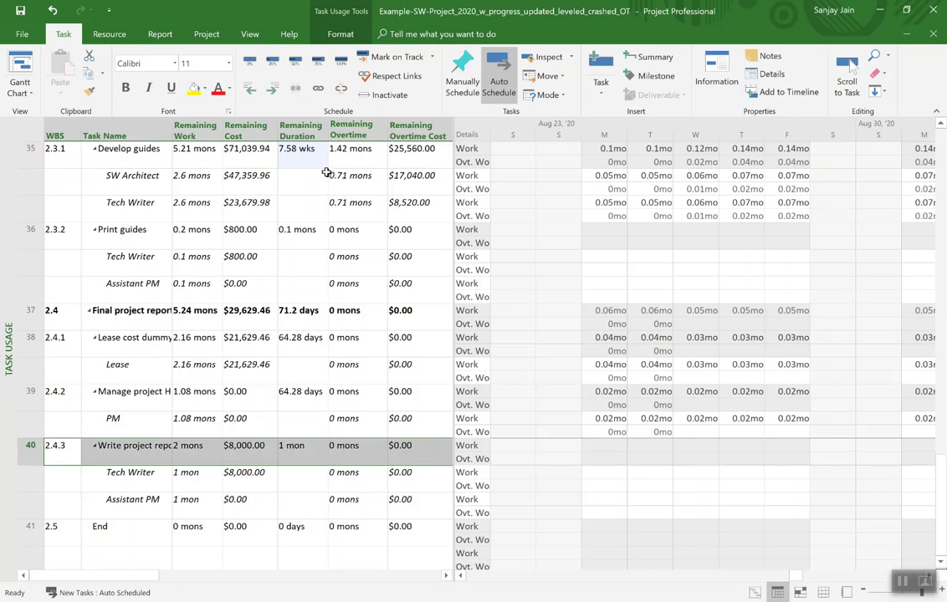
right_click(355, 124)
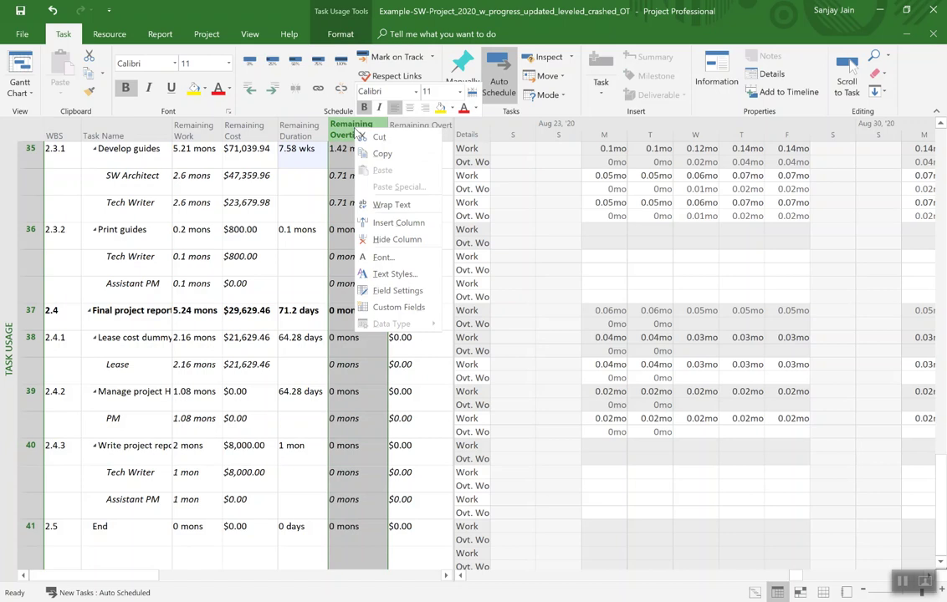
left_click(398, 223)
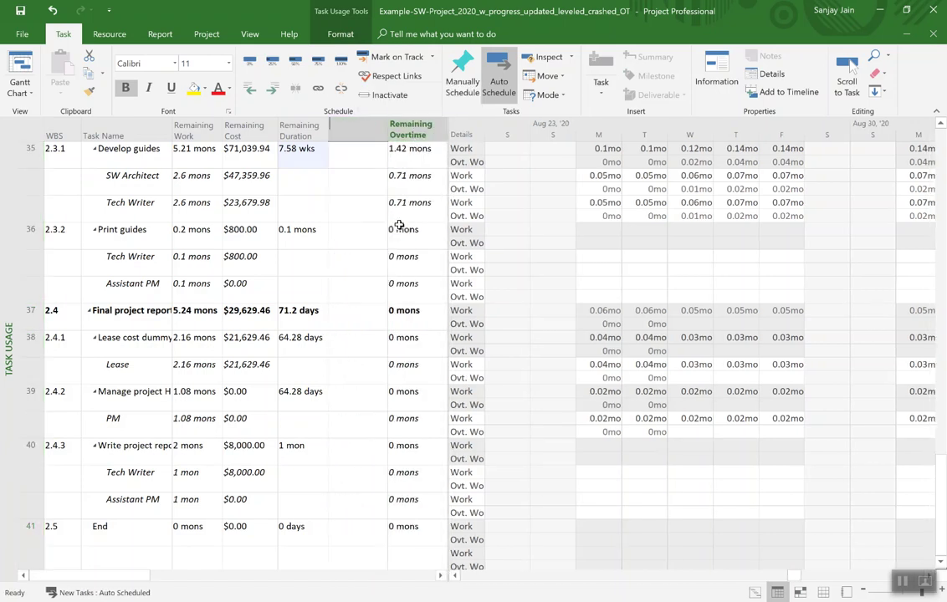
type("assignment")
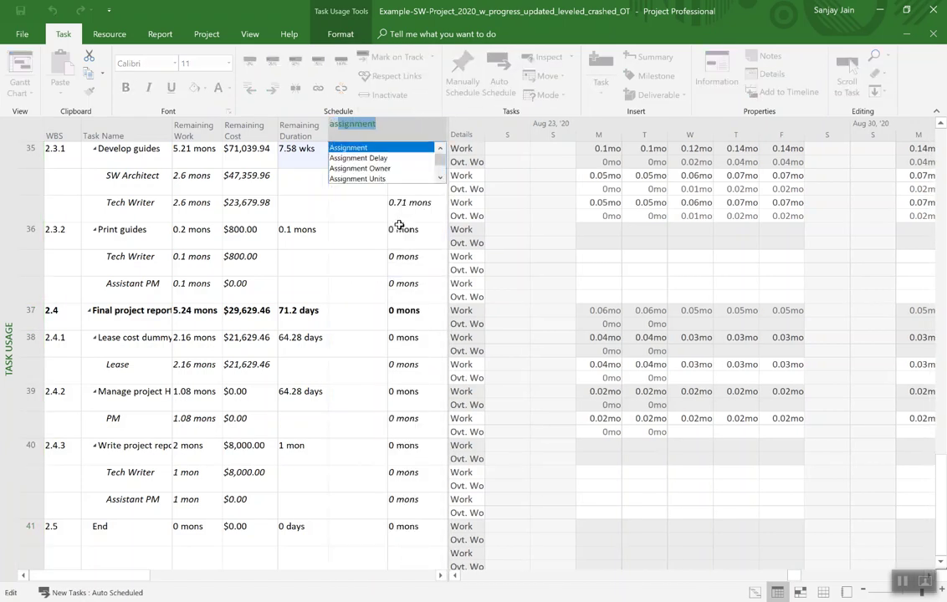
left_click(364, 179)
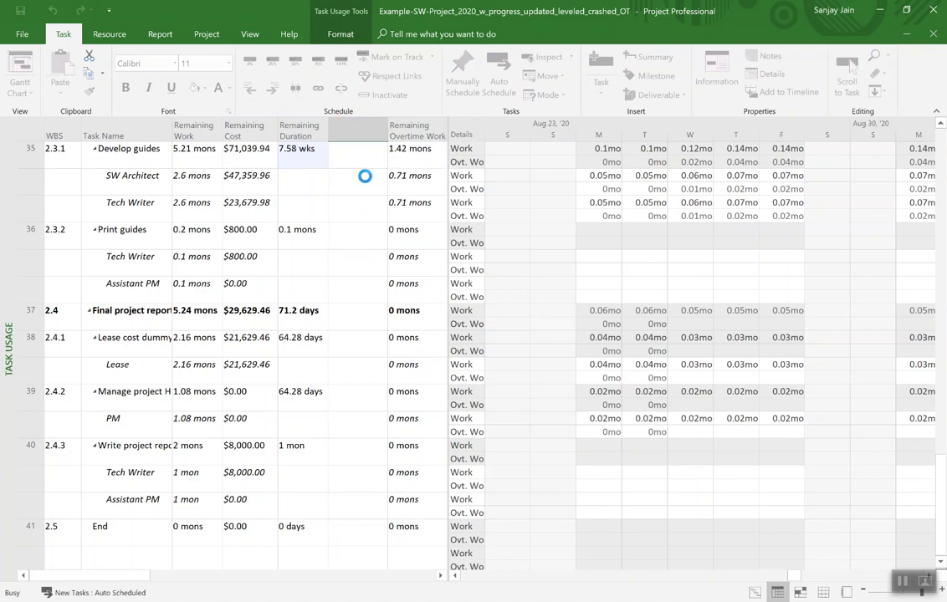
- Go to task 40, the project report writing task, and set the assignment units of Tech Writer and Assistant PM to 150%
left_click(517, 468)
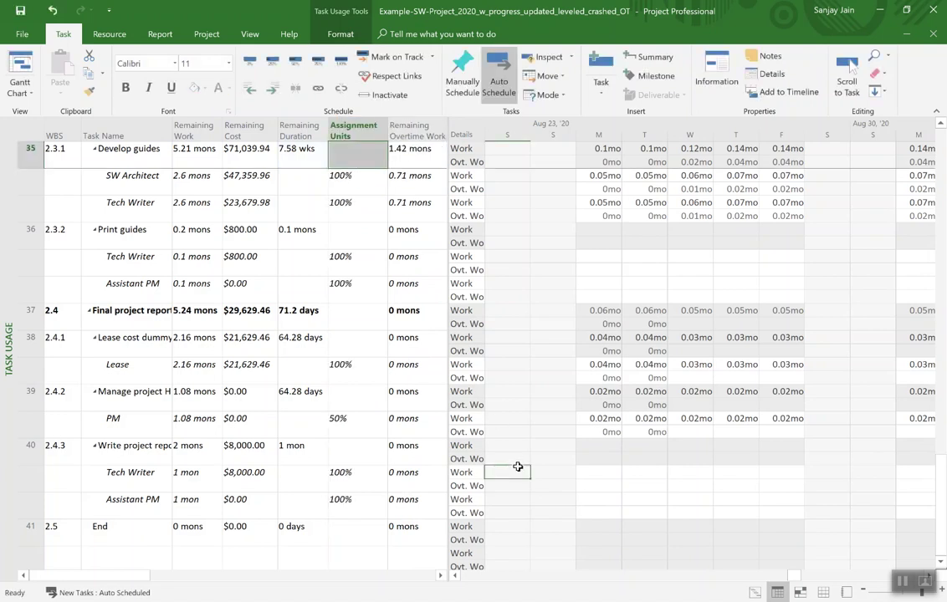
key("F5")
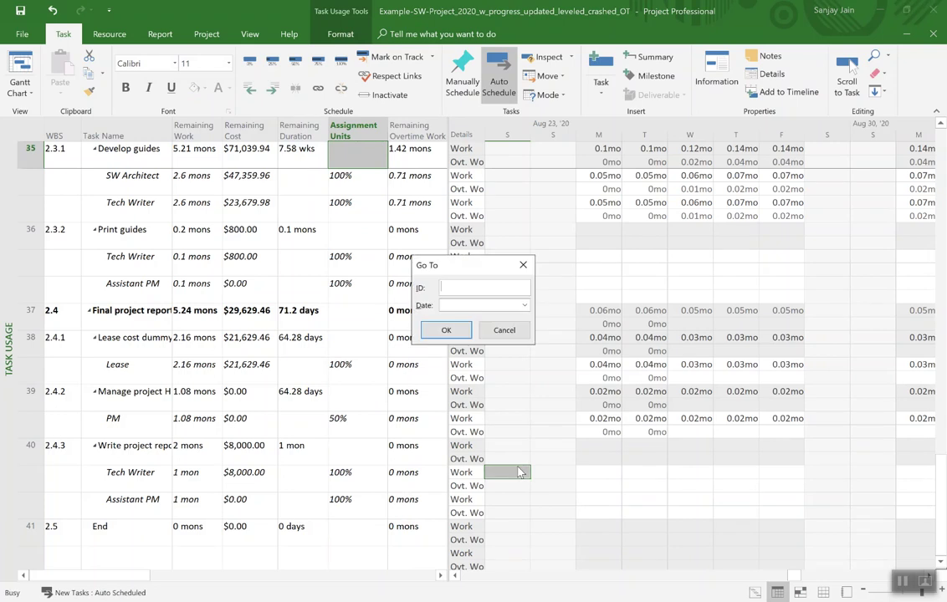
type("40")
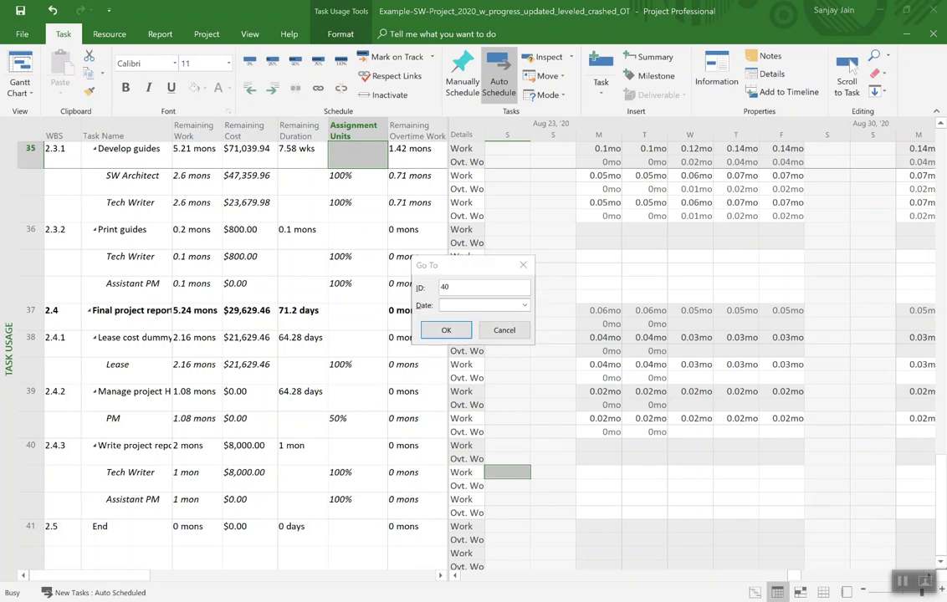
key("Return")
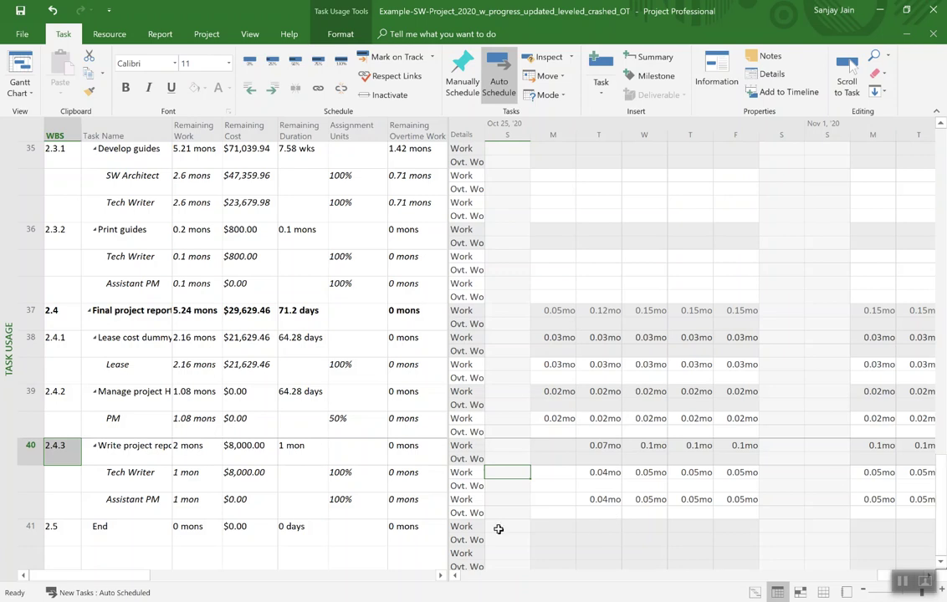
left_click(346, 478)
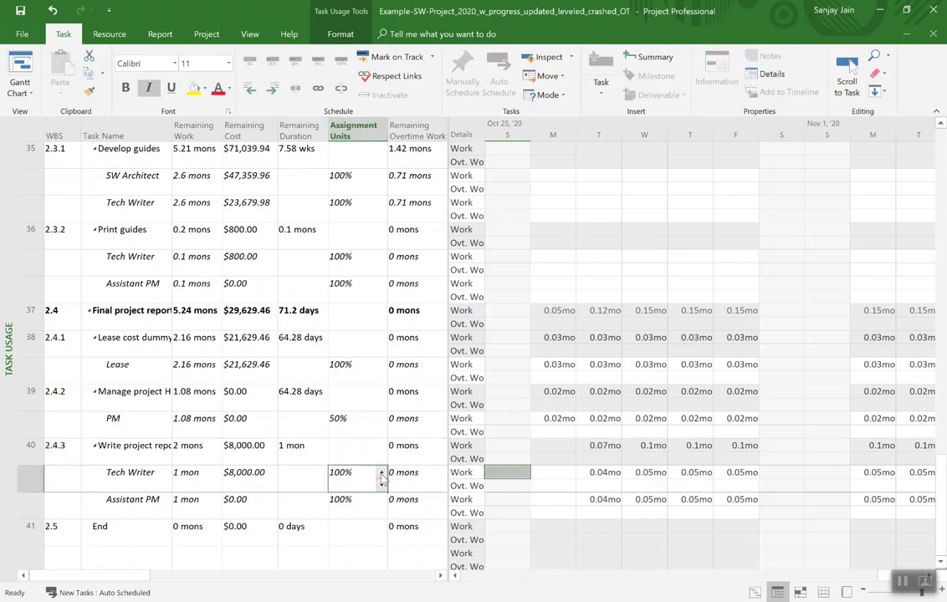
left_click(381, 474)
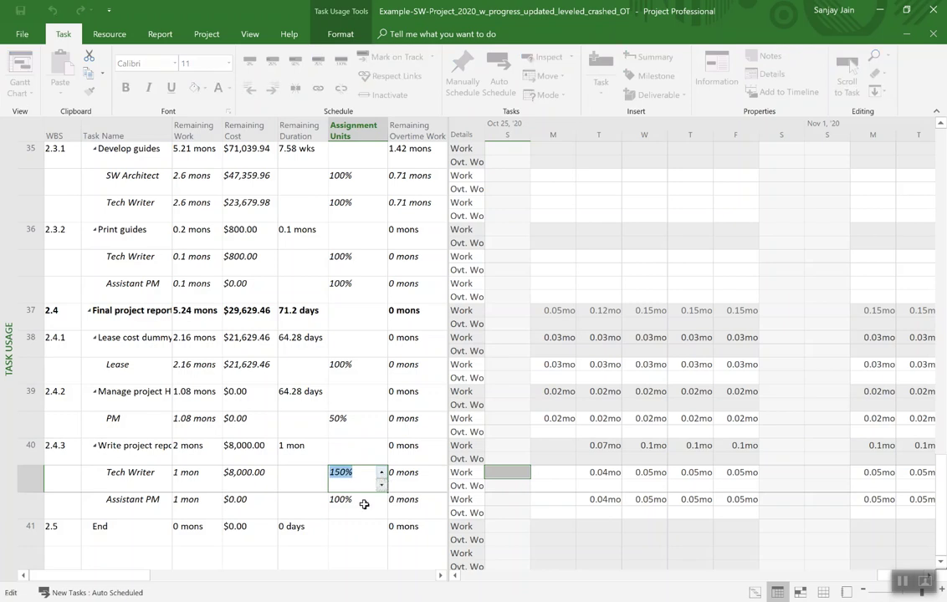
left_click(365, 504)
left_click(381, 500)
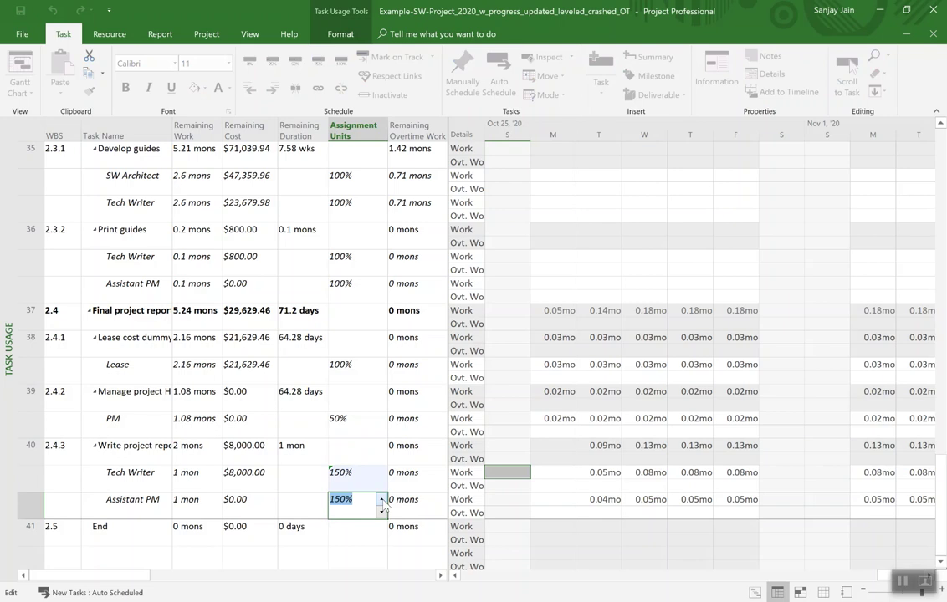
key("Return")
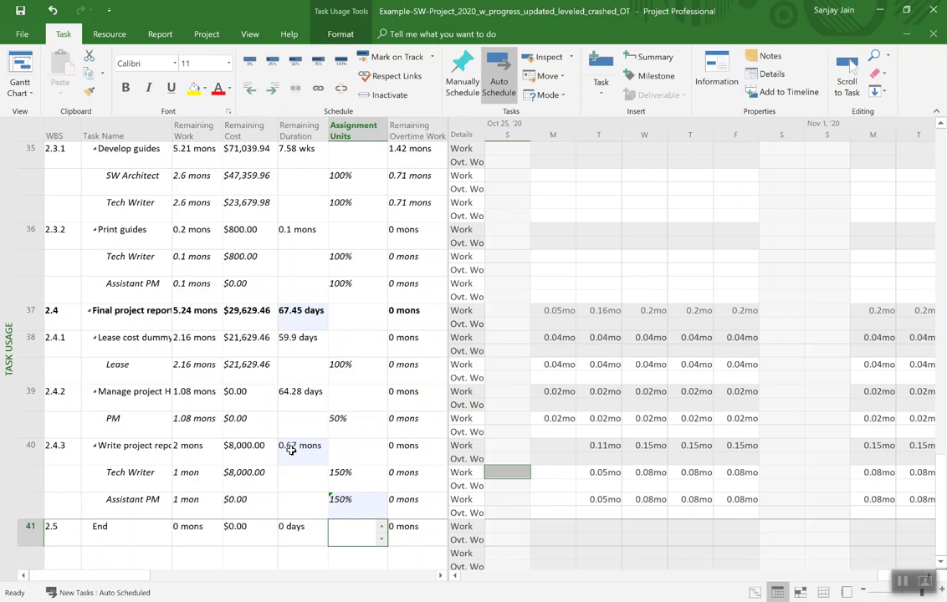
- Look up the duration for the 1.50 resource multiplier on the Act-2-Addl.Res. sheet in Excel and return to Project
key("alt+Tab")
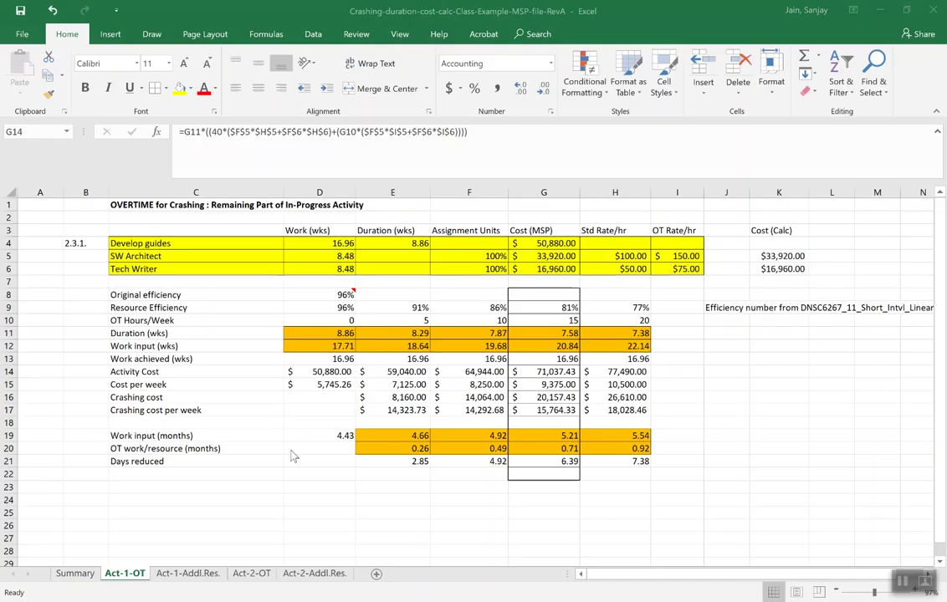
left_click(314, 574)
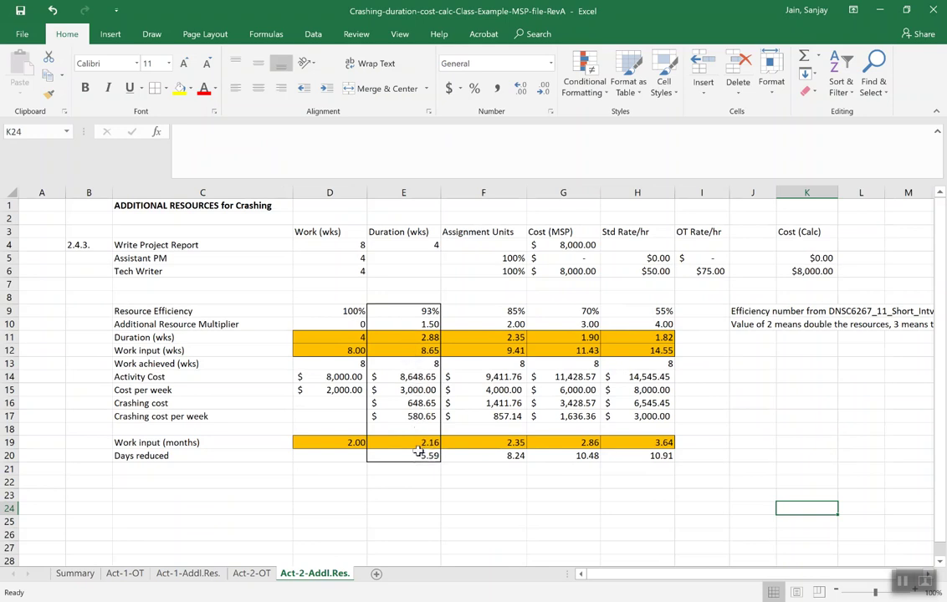
left_click(408, 337)
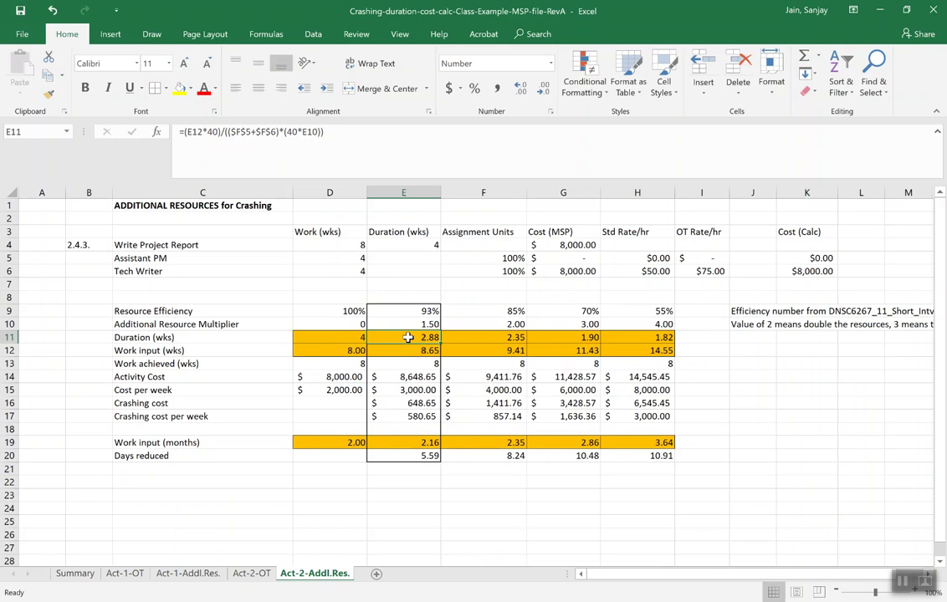
key("alt+Tab")
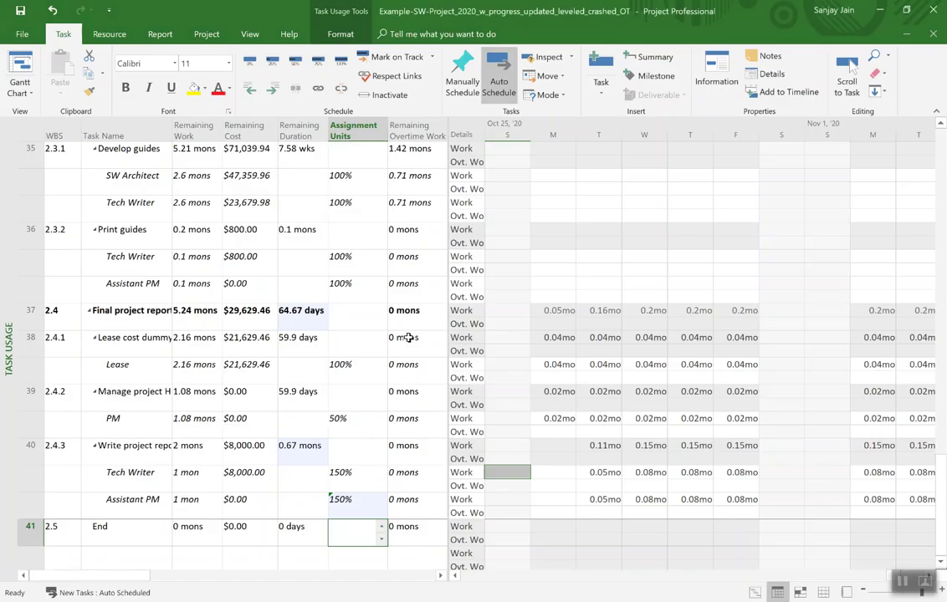
- Set the remaining duration of the project report writing task (task 40) to 2.88 wks
left_click(294, 446)
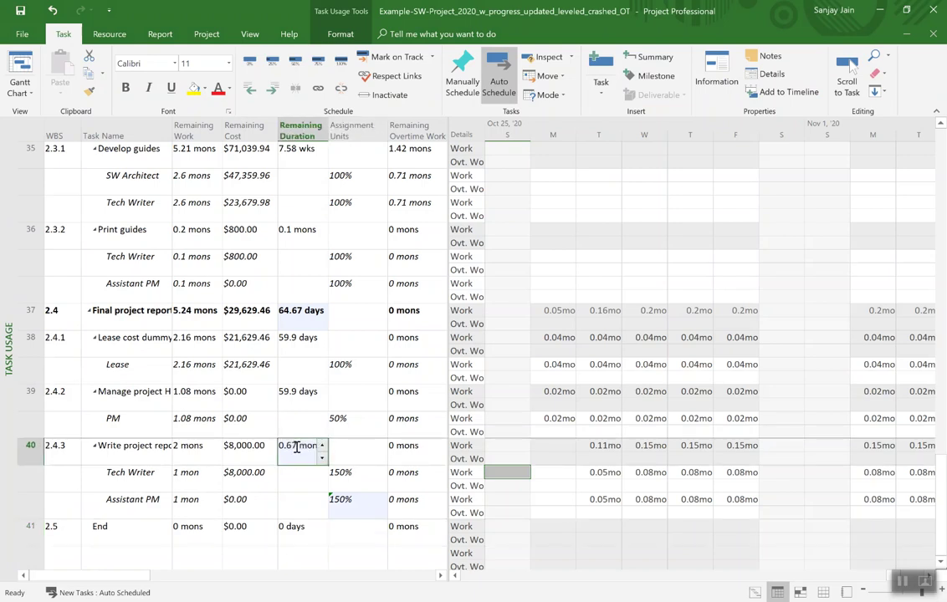
left_click(315, 448)
key("BackSpace")
key("BackSpace")
key("BackSpace")
key("BackSpace")
key("Delete")
key("Delete")
key("Delete")
key("Delete")
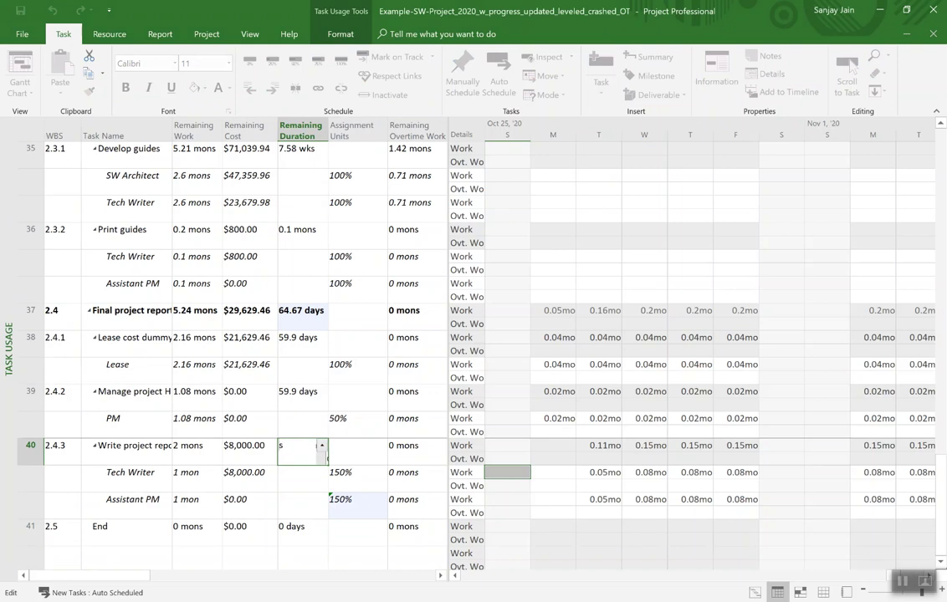
type("2.88 wks")
key("Return")
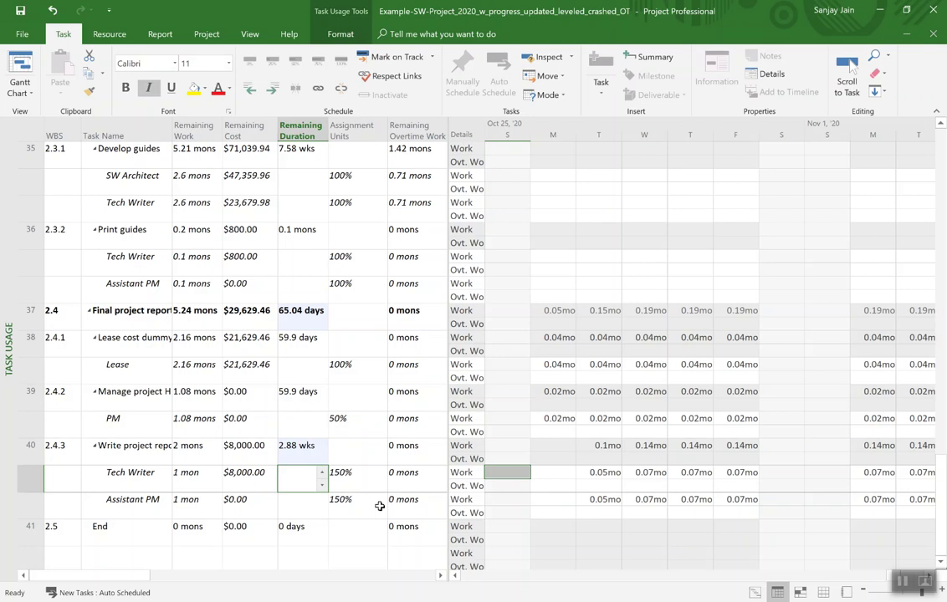
- Look up the work input in months for the 1.50 multiplier in Excel, and set task 40's remaining work to 2.16 mons in Project
key("alt")
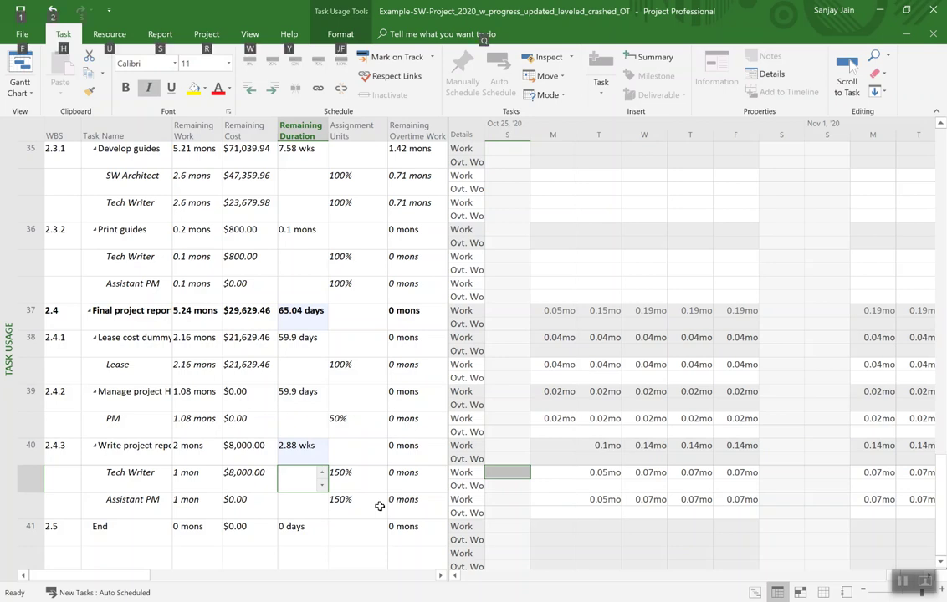
key("alt+Tab")
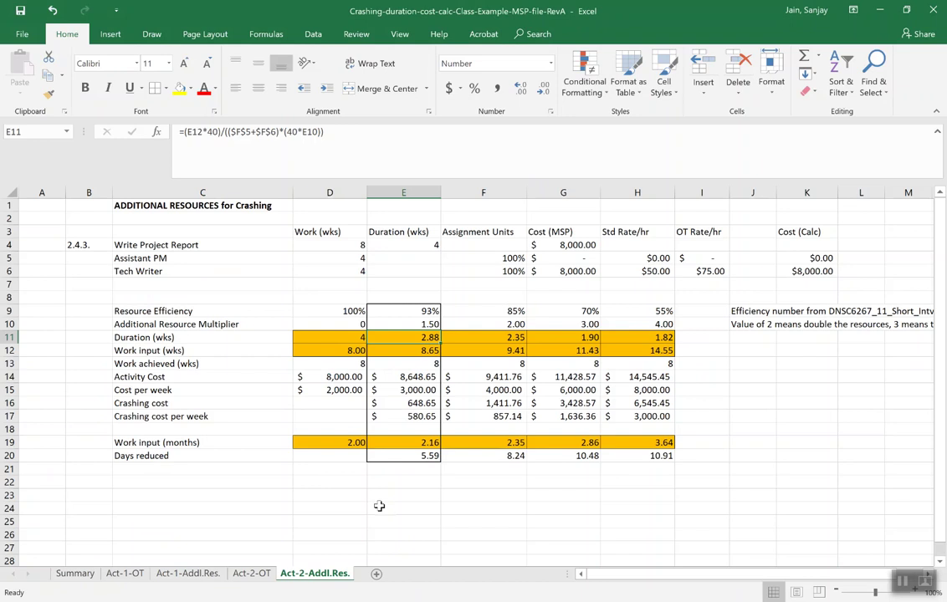
left_click(415, 443)
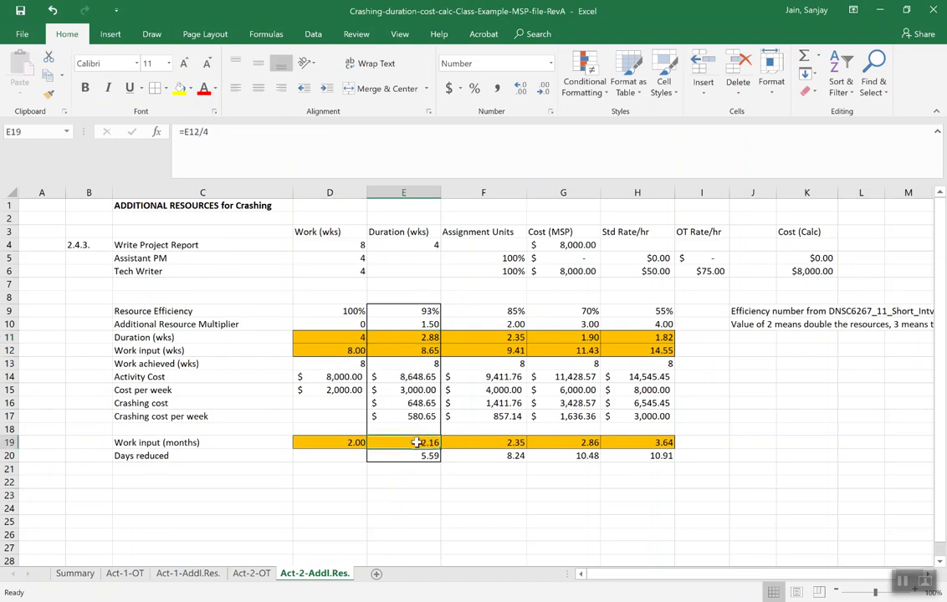
key("alt+Tab")
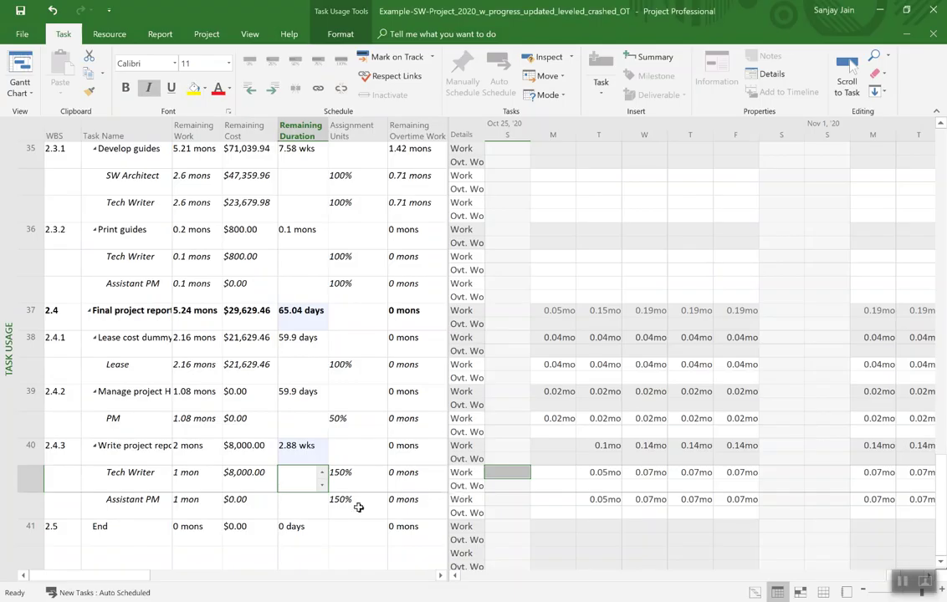
left_click(181, 447)
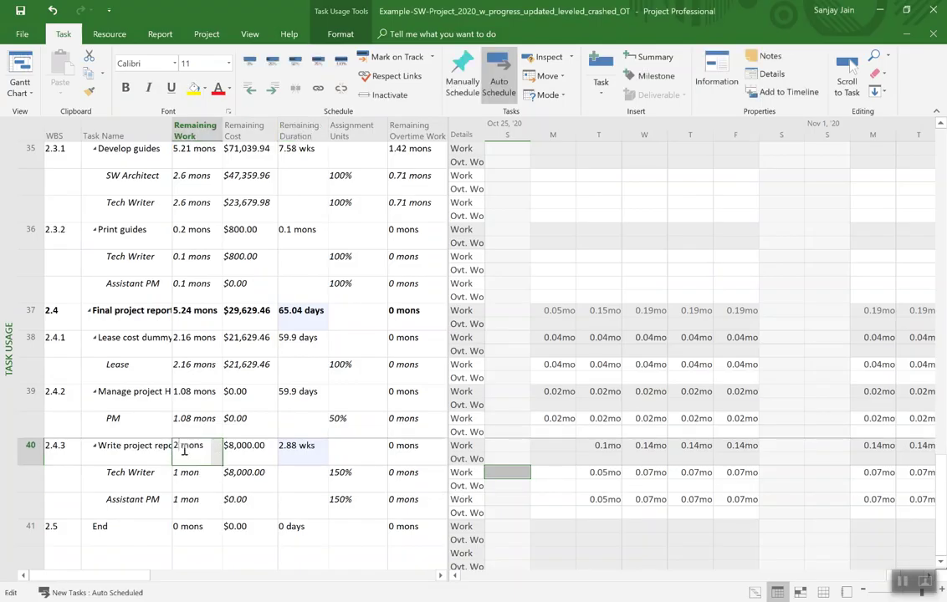
left_click(177, 445)
type(".16")
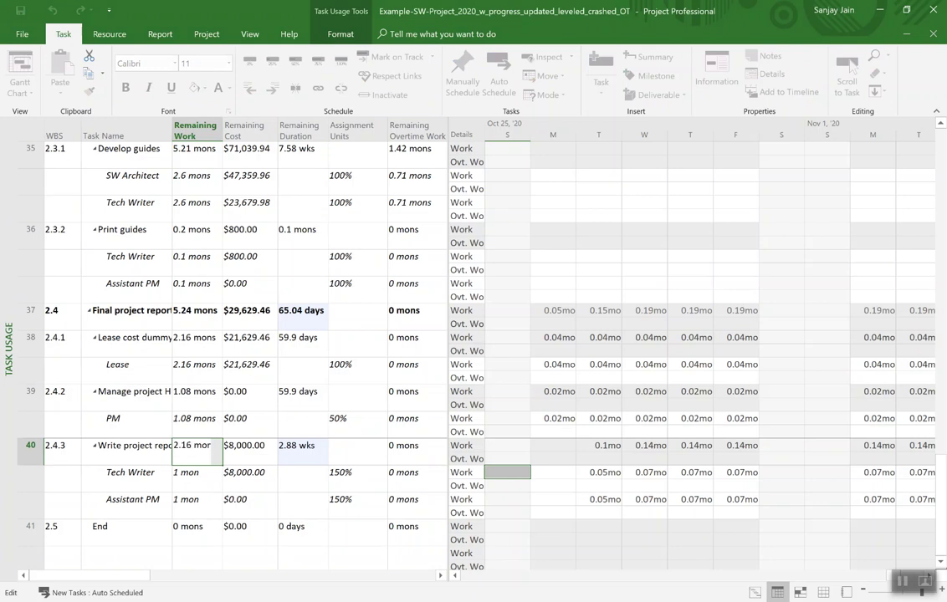
key("Return")
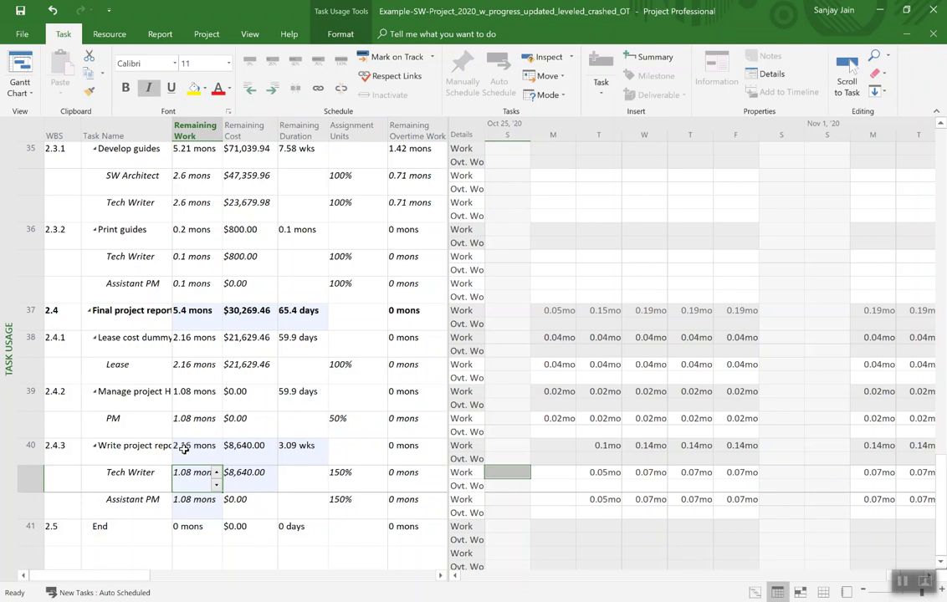
- Re-enter 2.88 wks as task 40's remaining duration to match the Excel calculation after the work change
left_click(297, 446)
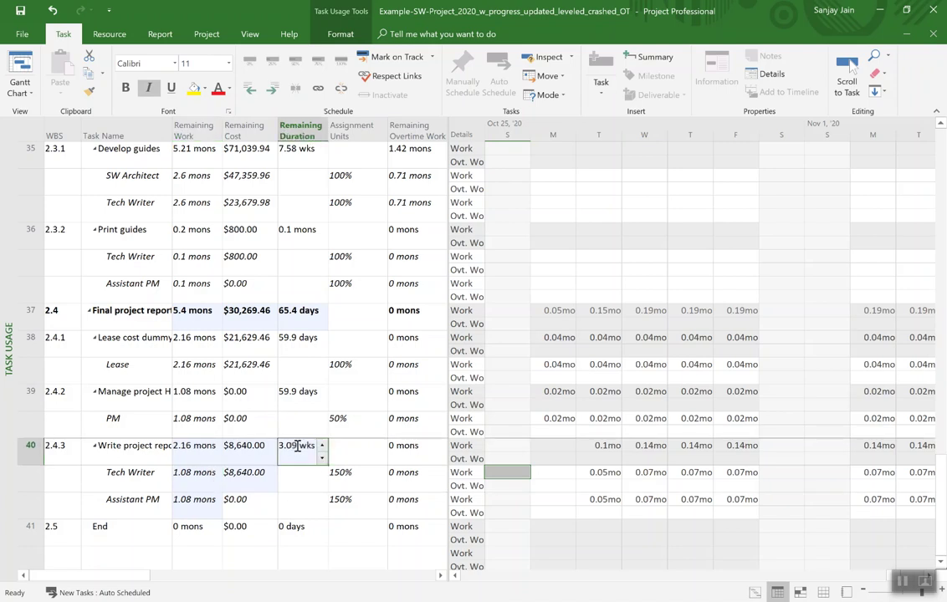
left_click(297, 445)
key("BackSpace")
key("BackSpace")
key("BackSpace")
key("BackSpace")
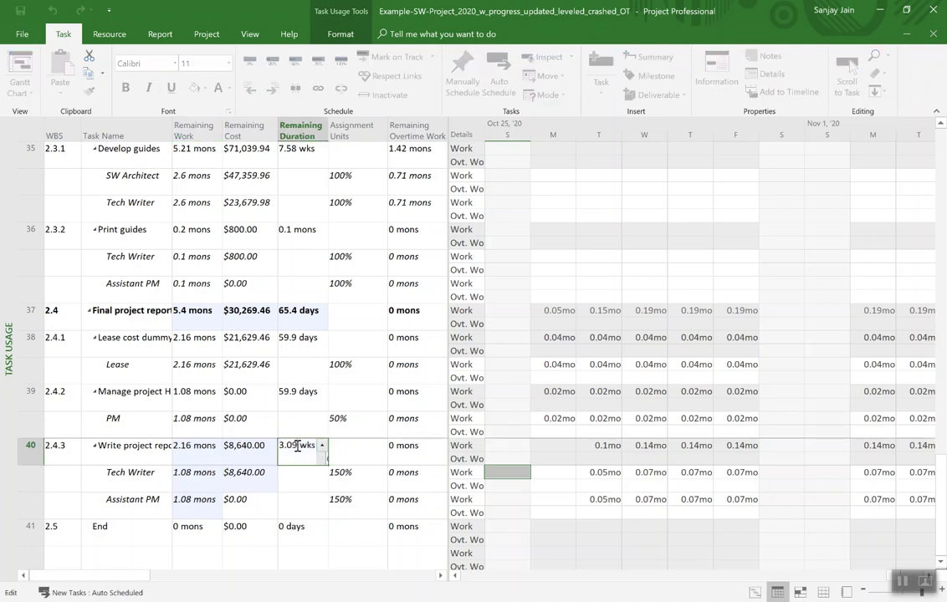
type("2.88")
key("Return")
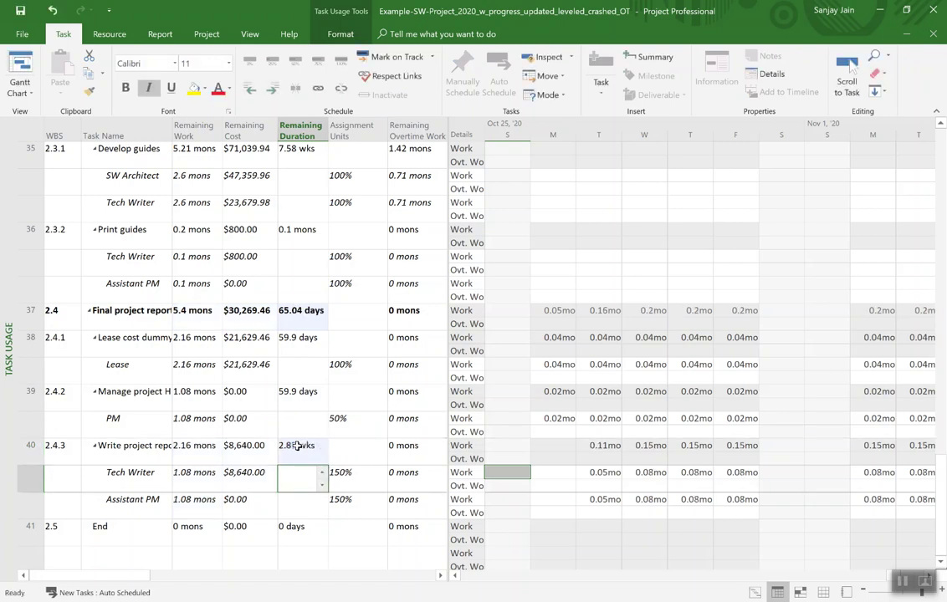
- Compare task 40's remaining cost with the activity cost for the 1.50 multiplier in Excel and return to Project
left_click(249, 455)
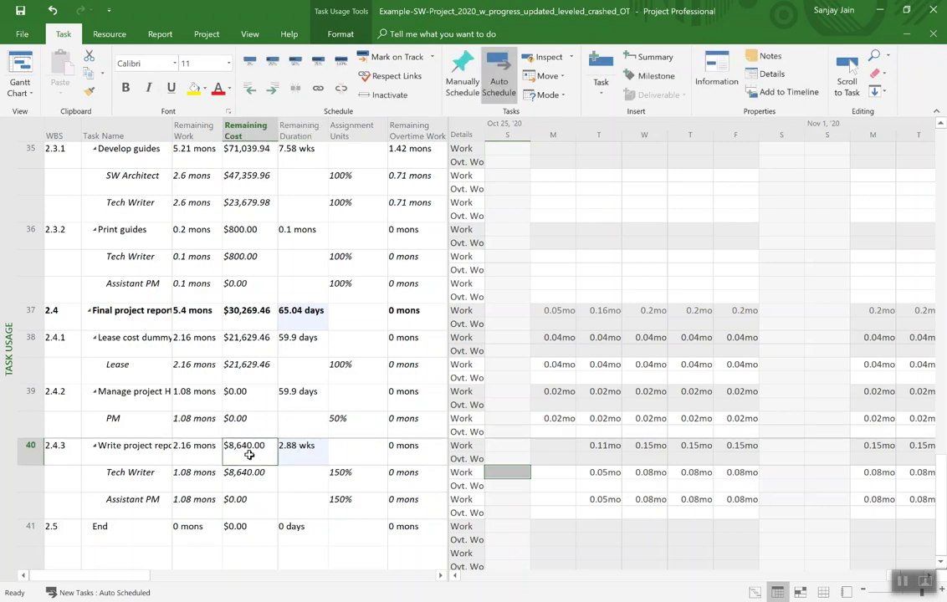
key("alt+Tab")
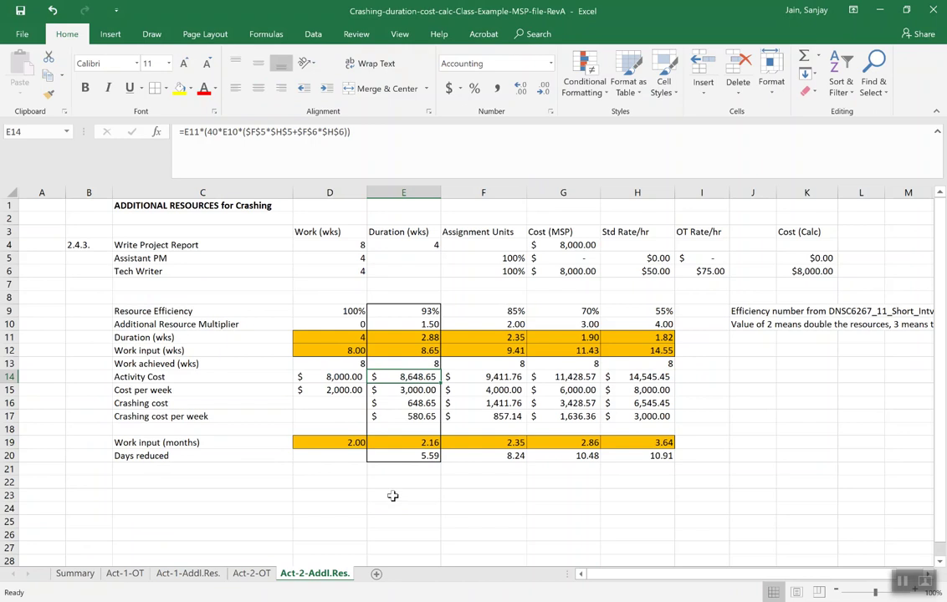
key("alt+Tab")
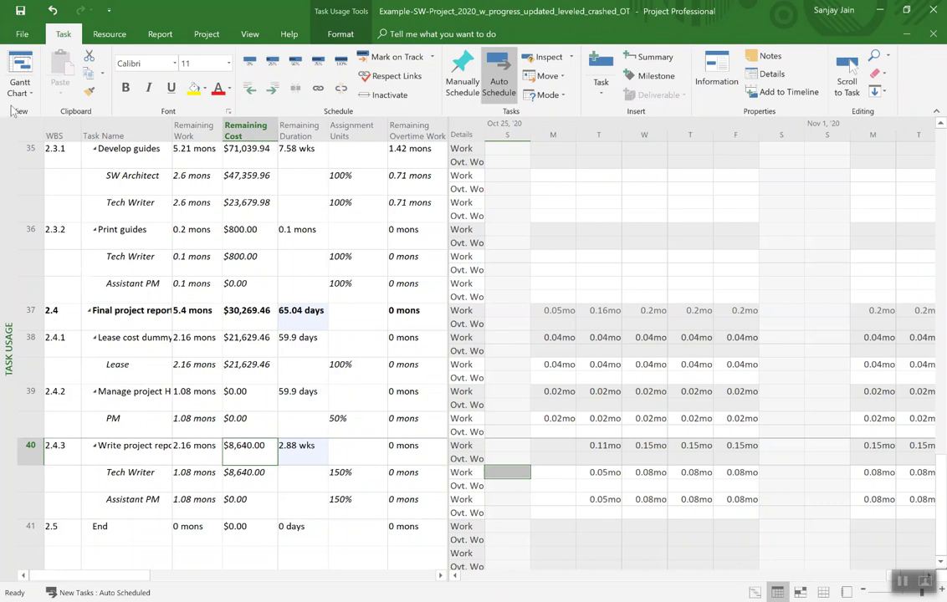
- Switch to the Gantt Chart view and examine when the project report writing bar starts relative to Develop guides
left_click(20, 68)
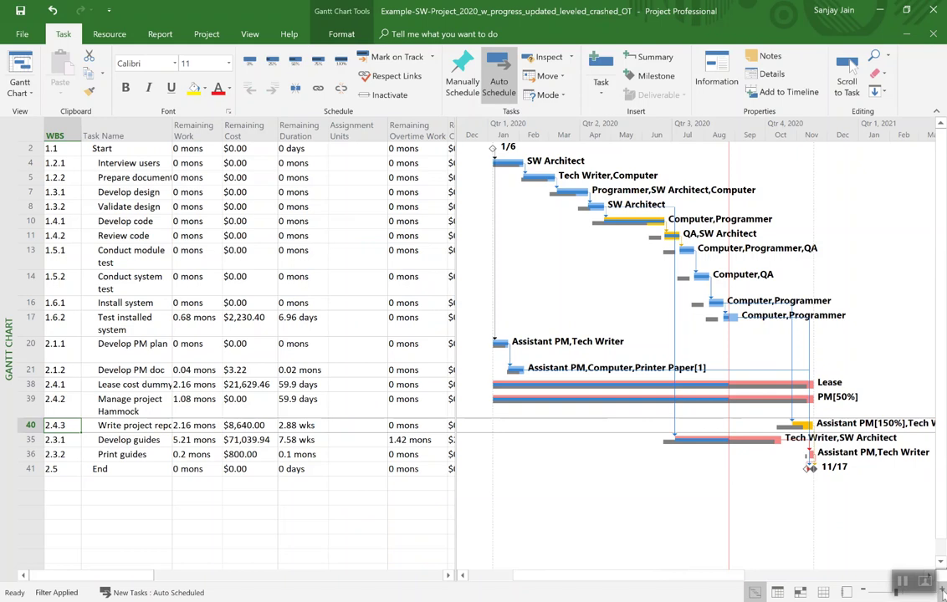
left_click(940, 591)
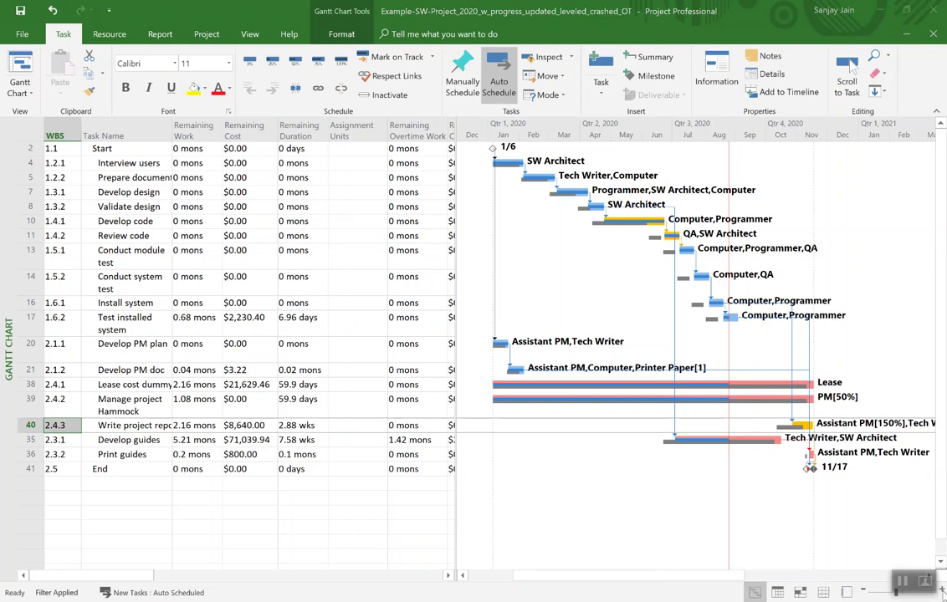
left_click(943, 594)
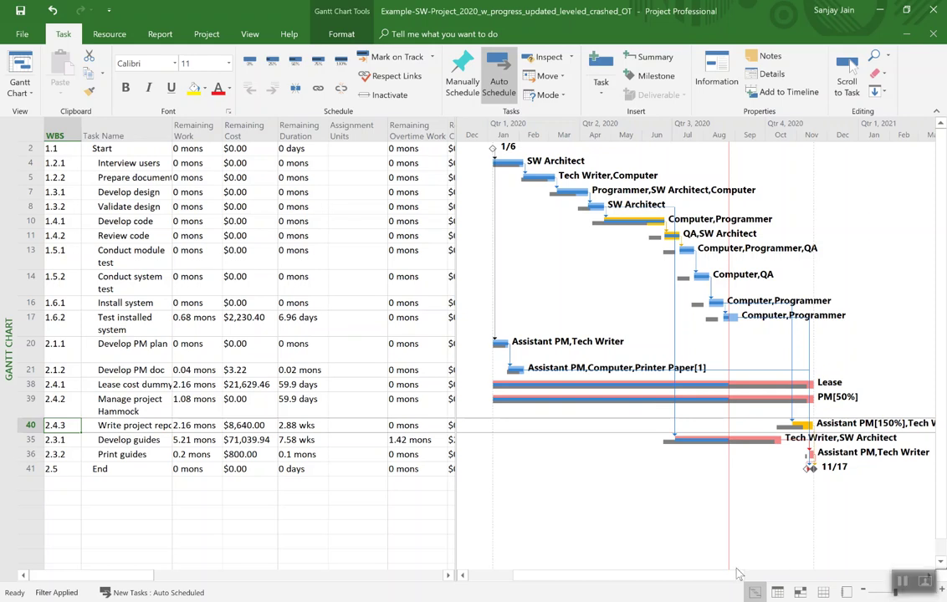
left_click_drag(714, 577, 808, 581)
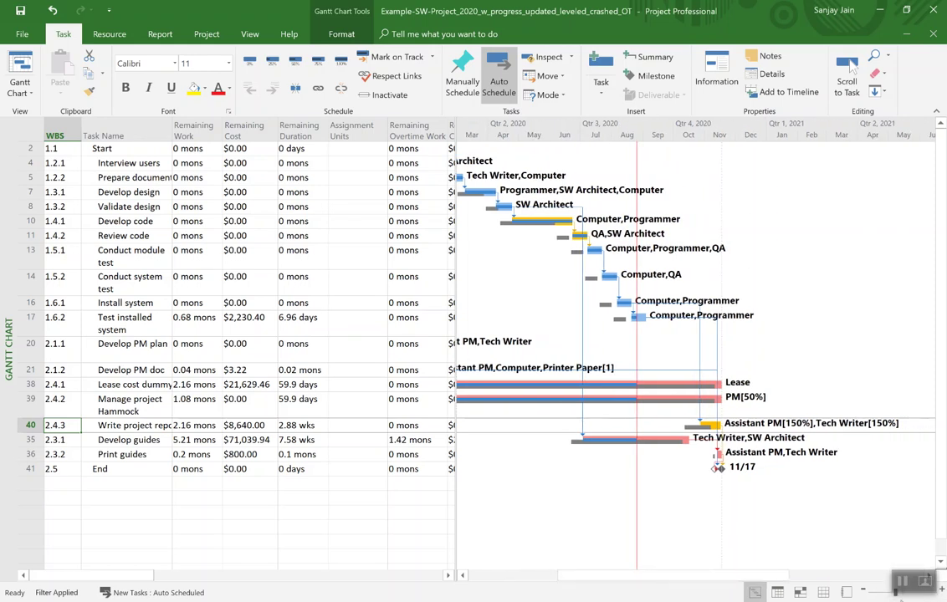
left_click(943, 595)
mouse_move(699, 423)
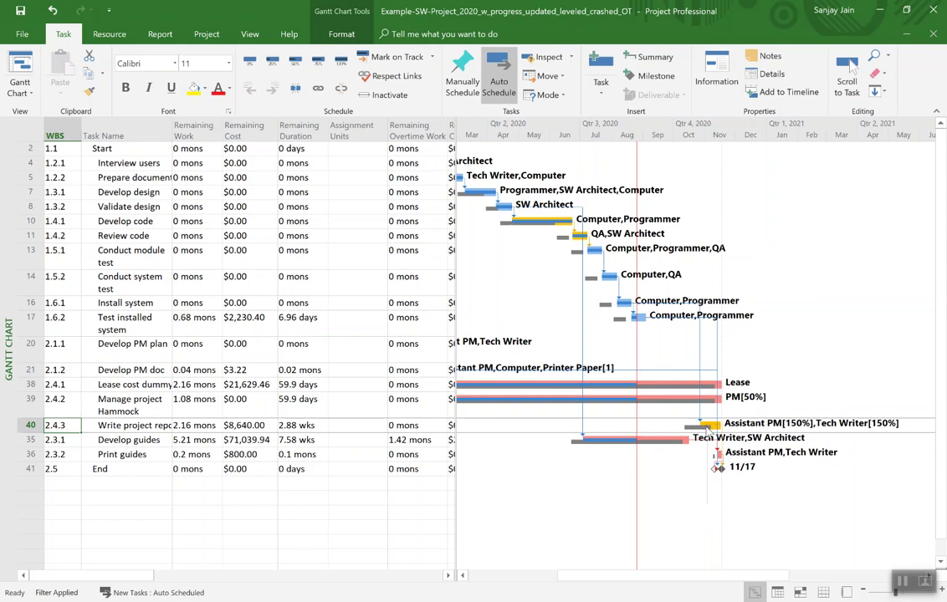
- Copy the Develop guides finish date, 10/16/20 4:12 PM, into the start of task 40 and dismiss the Multiple Task Information dialog
right_click(346, 125)
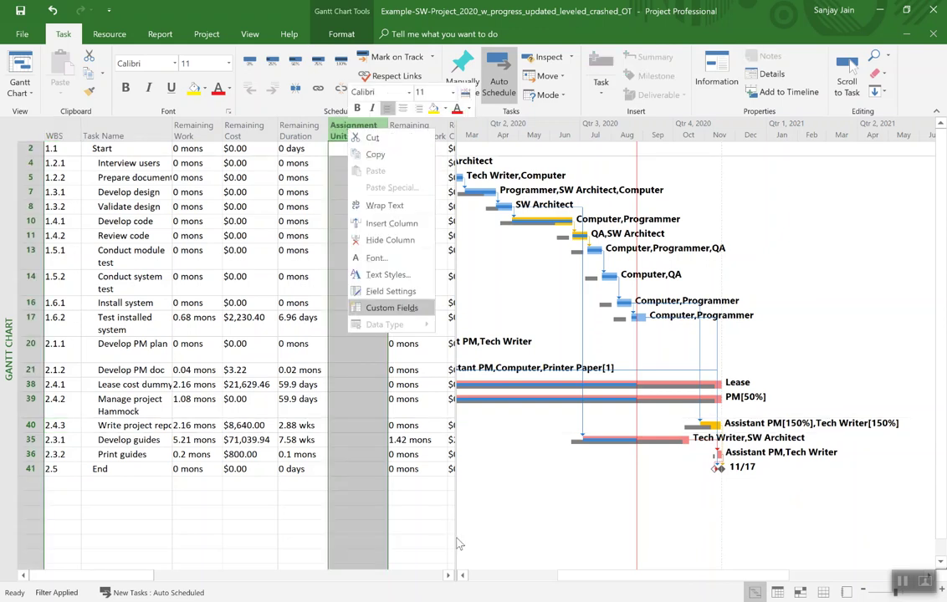
left_click(448, 575)
left_click(449, 576)
left_click(448, 577)
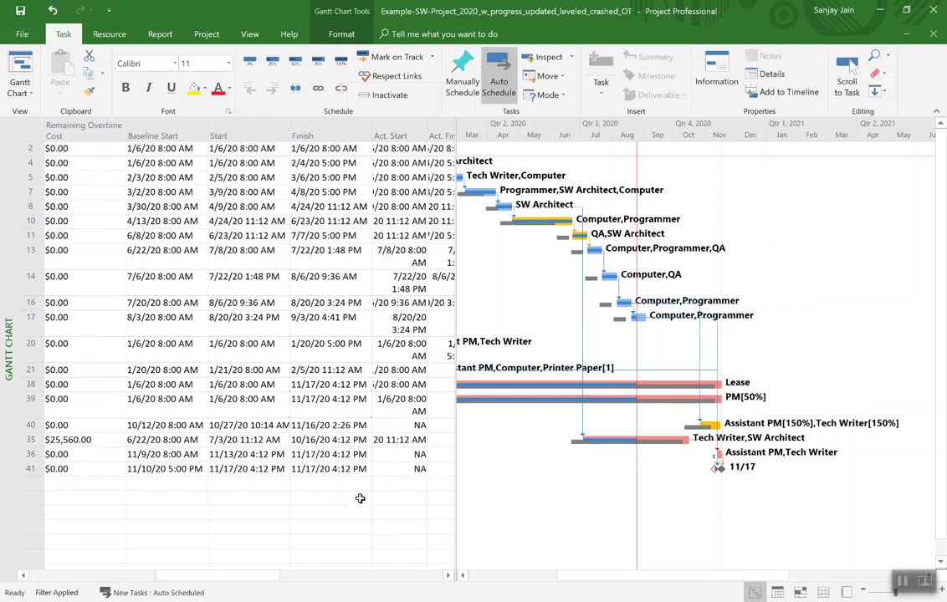
left_click(326, 440)
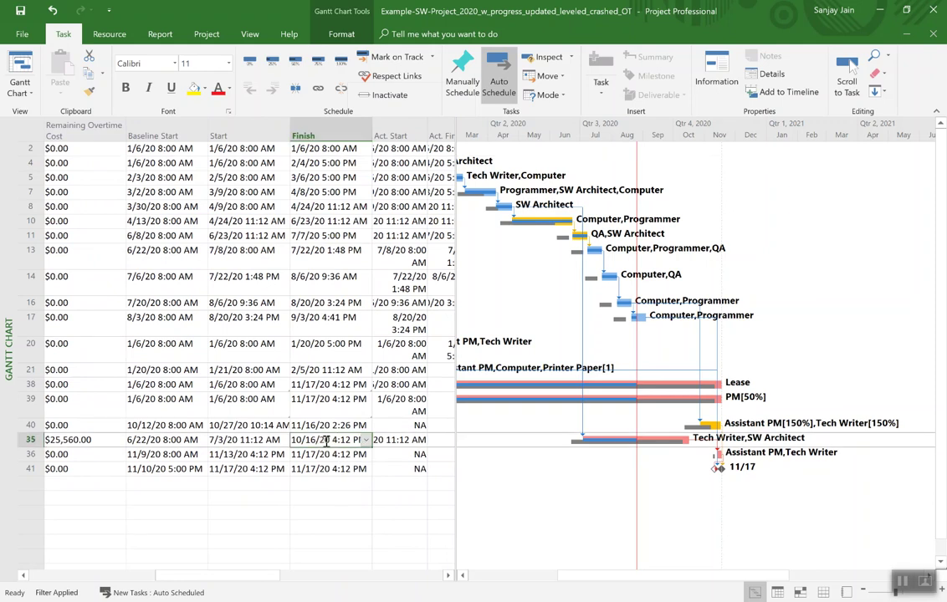
left_click(246, 426)
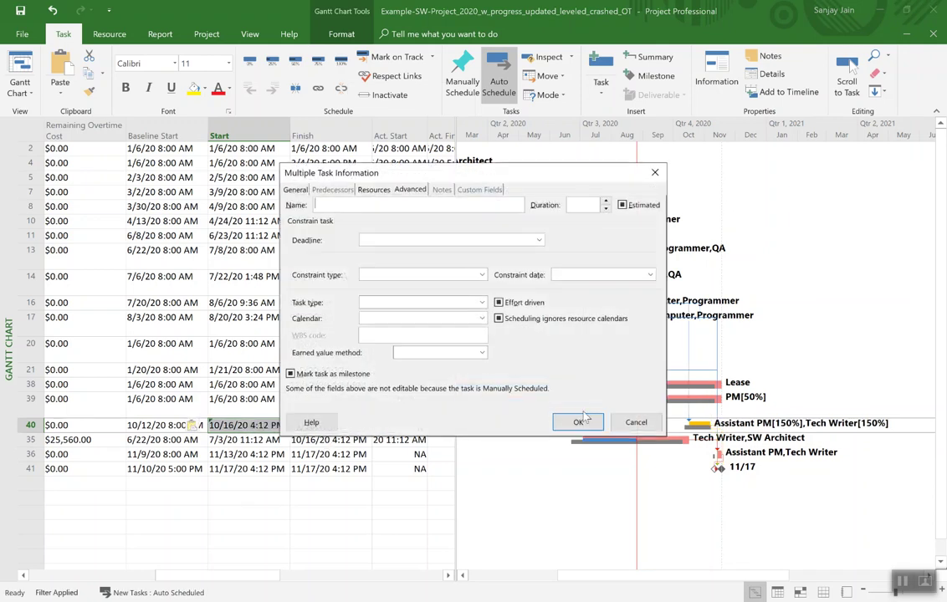
left_click(635, 422)
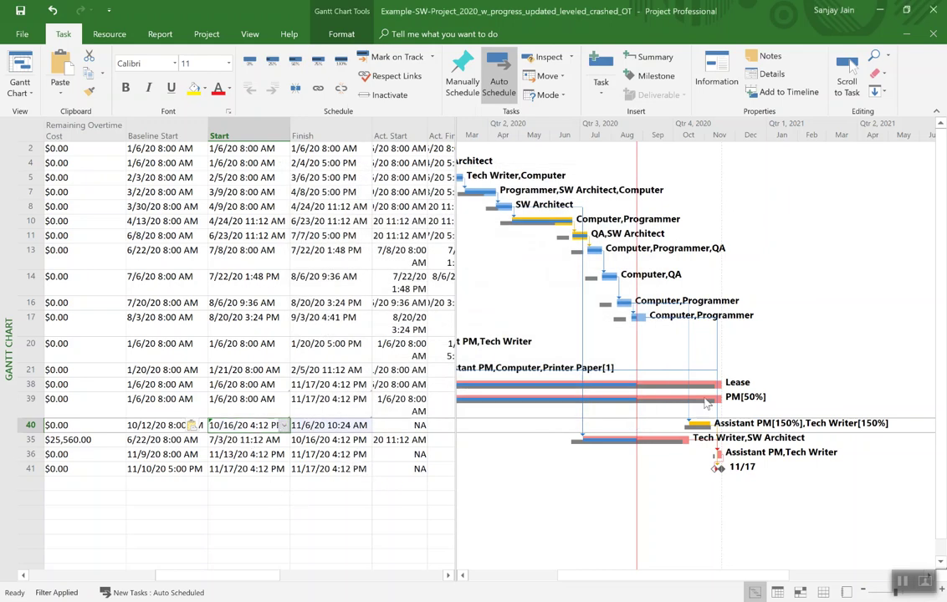
- Copy task 40's finish date, 11/6/20 10:24 AM, into the start of Print guides
left_click(324, 426)
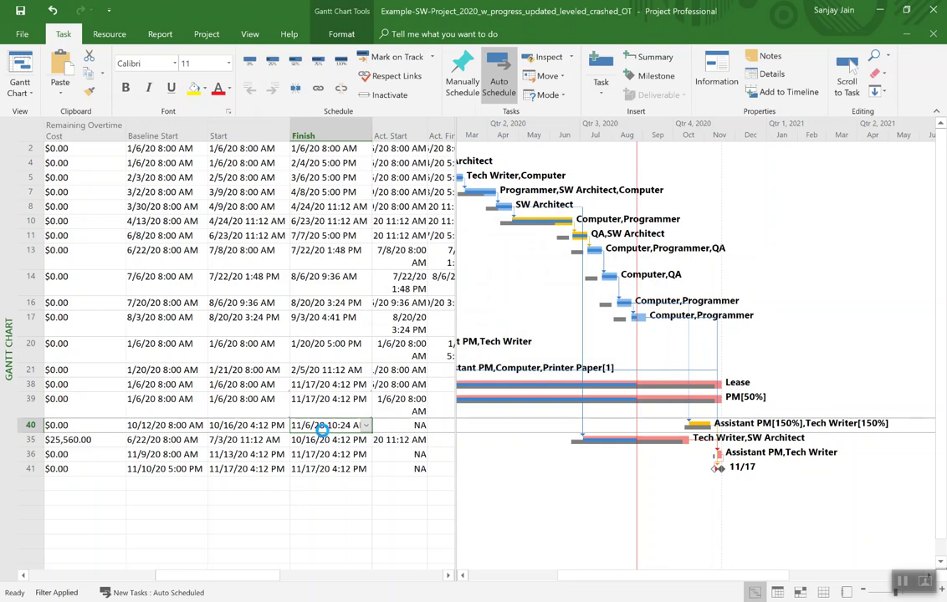
left_click(252, 455)
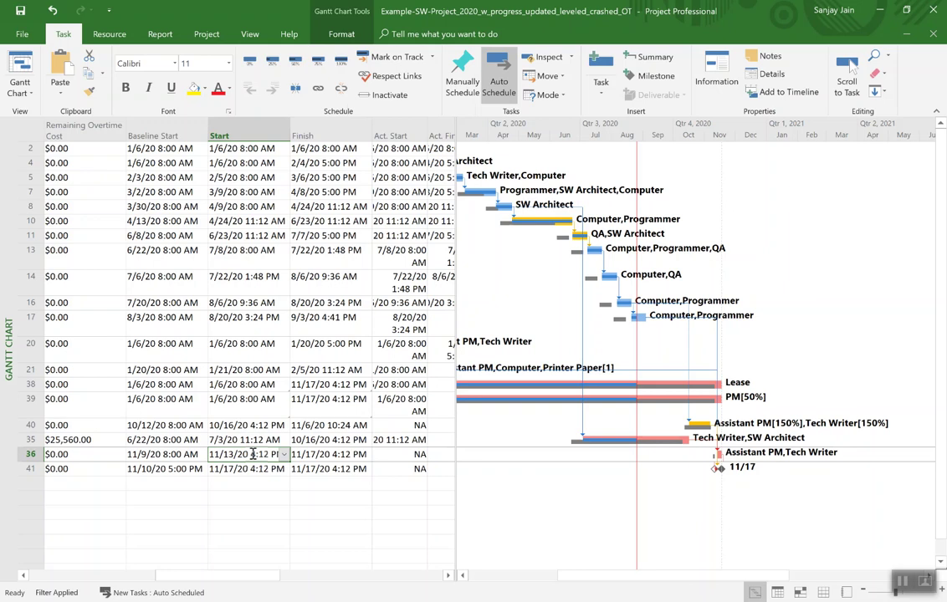
type("11/6/20 10:24 AM")
left_click(252, 454)
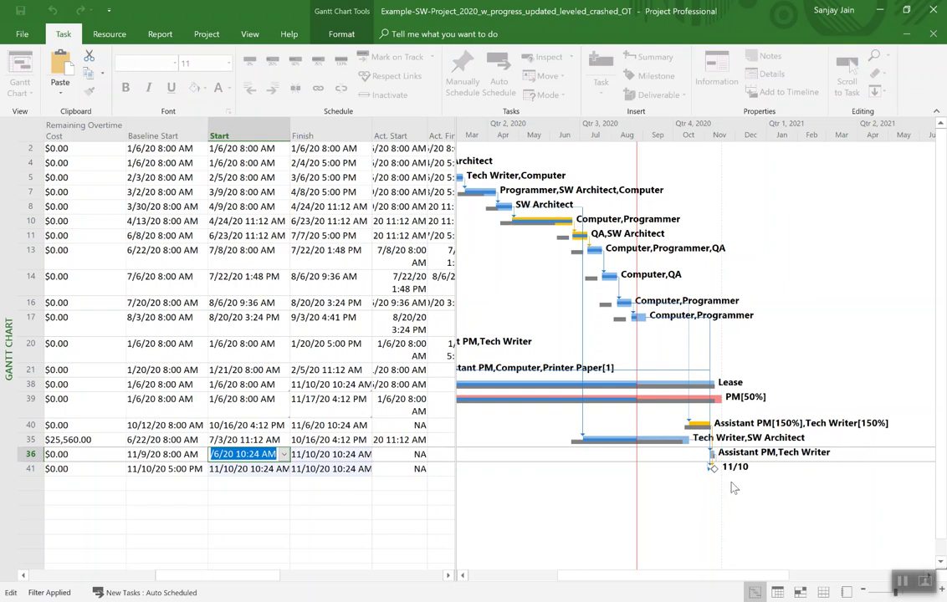
- Compare the End milestone's baseline start with its scheduled start
mouse_move(714, 474)
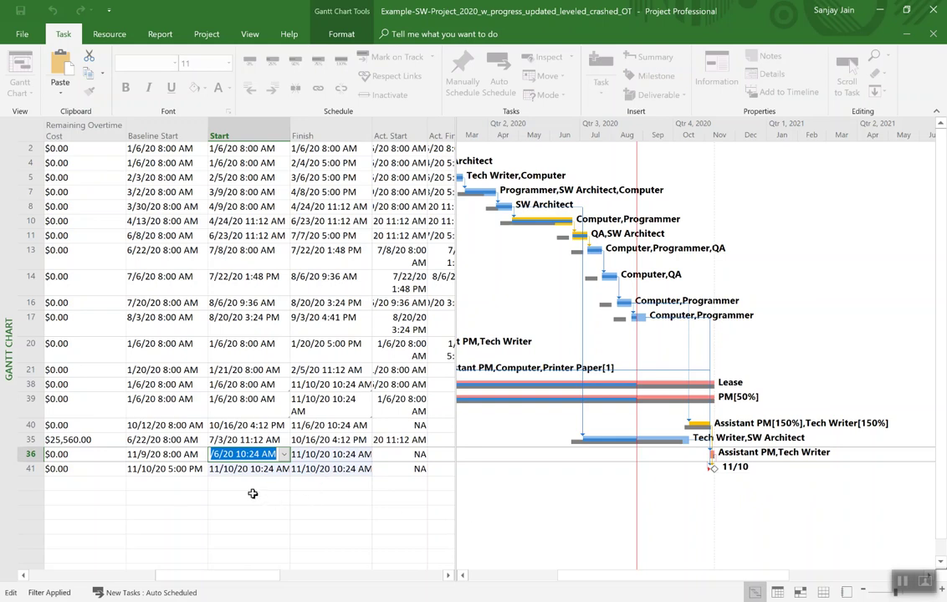
left_click(156, 470)
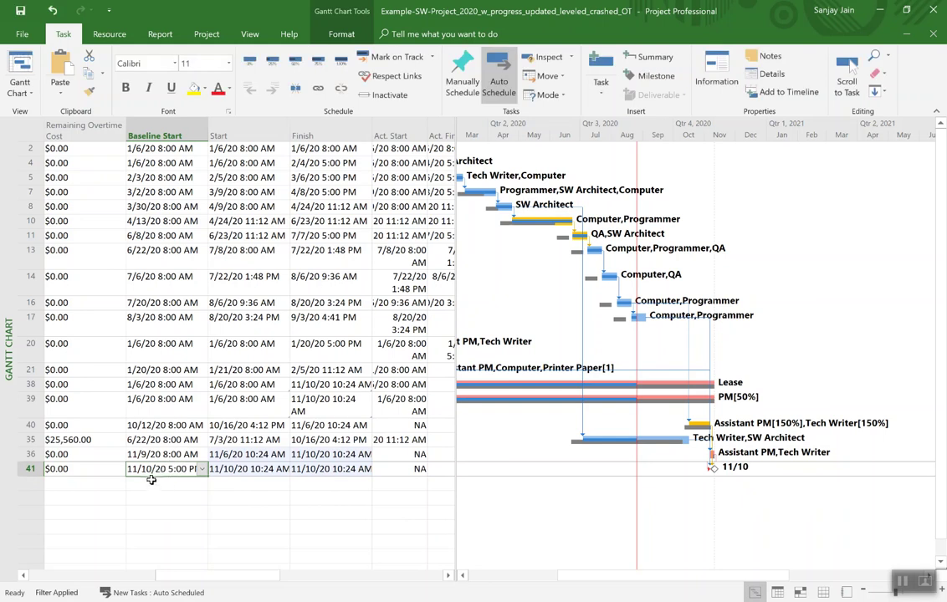
left_click(258, 470)
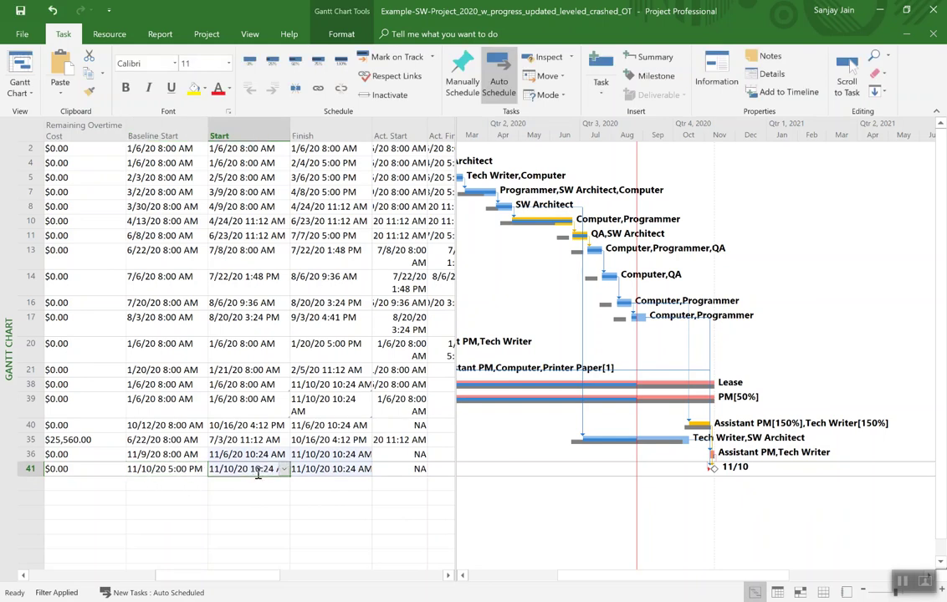